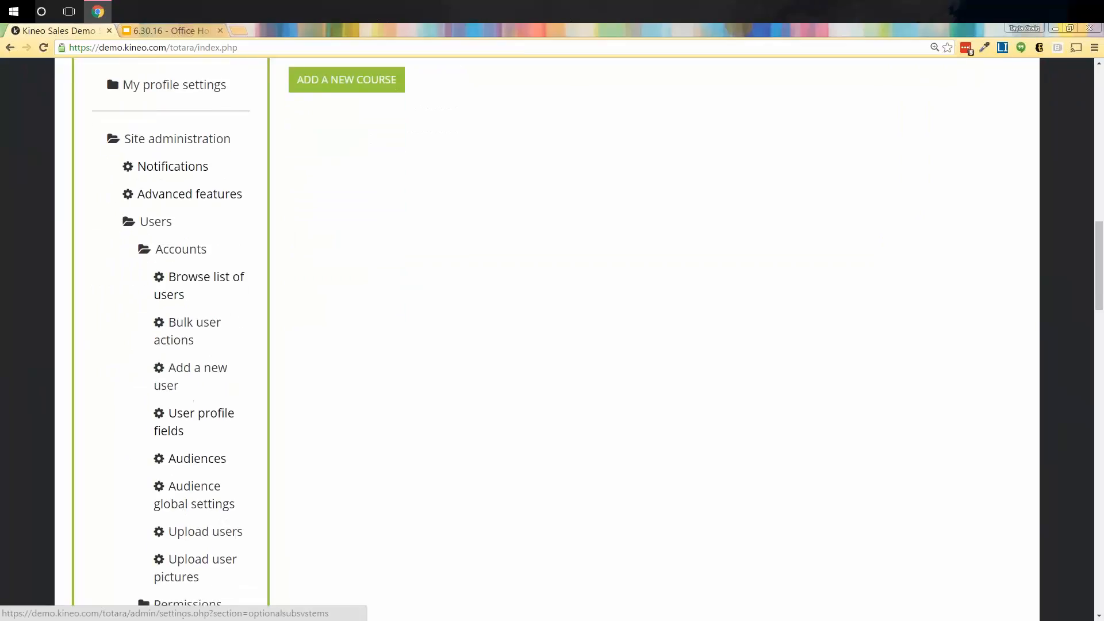
- Open the User profile fields page under the user accounts administration and view the types available for a new profile field
scroll(179, 221, "down", 1)
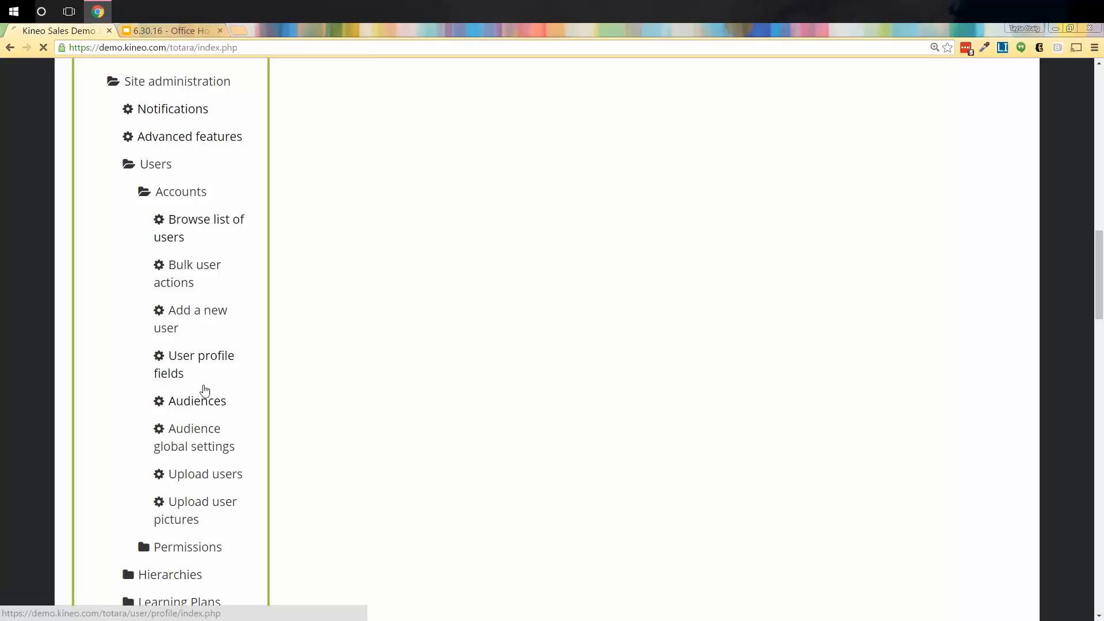
left_click(205, 390)
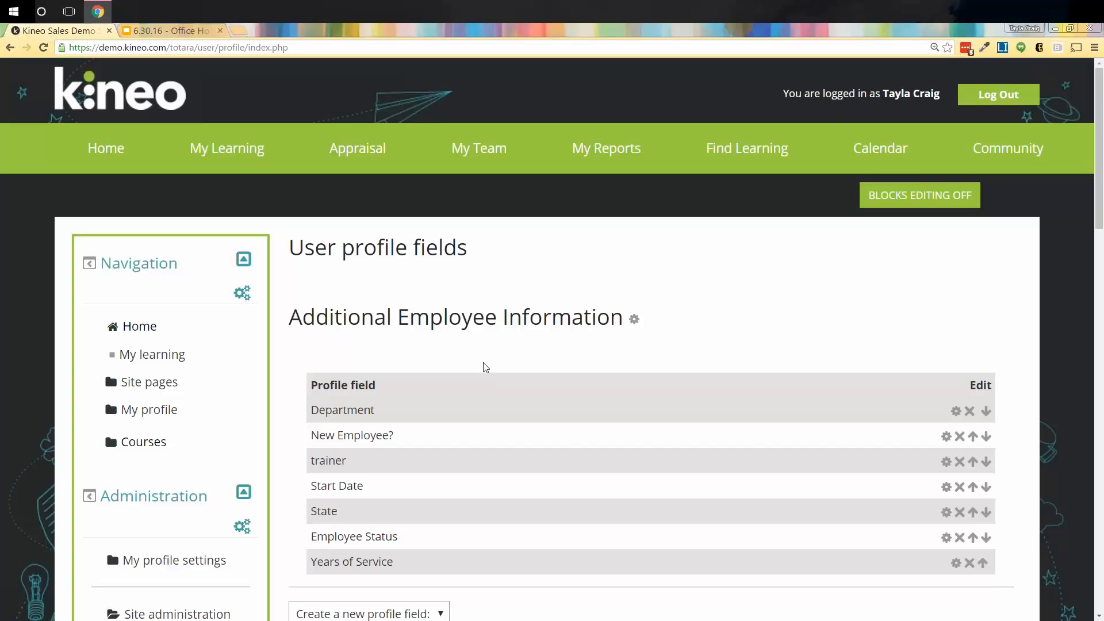
scroll(489, 374, "down", 2)
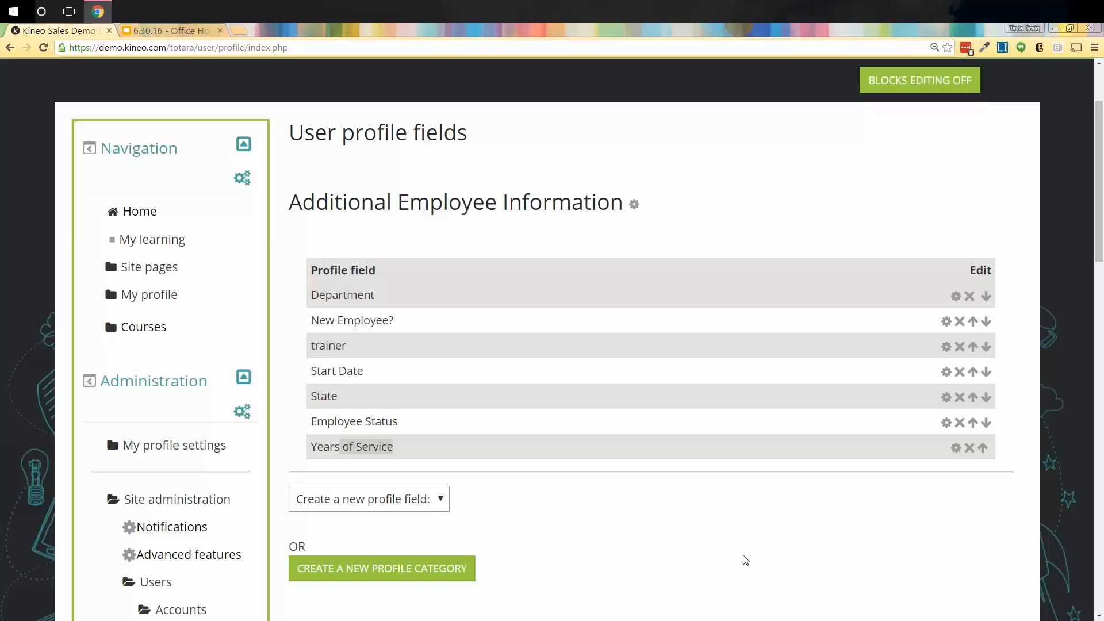
left_click(440, 502)
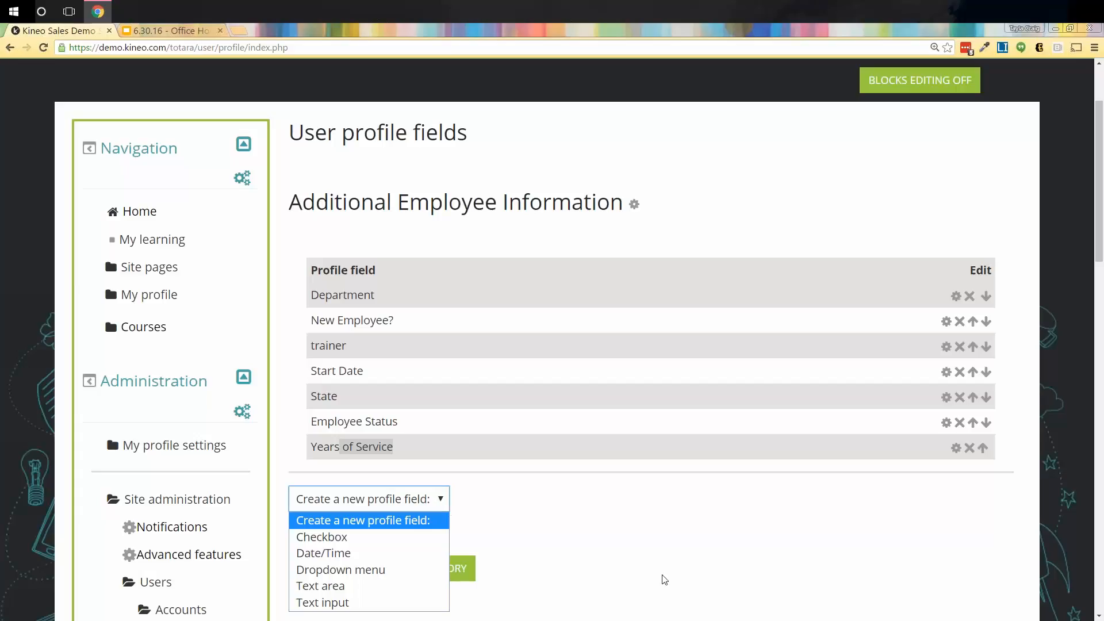
left_click(779, 511)
- Open the logged-in user's profile in a new browser tab and start editing it
scroll(745, 227, "up", 2)
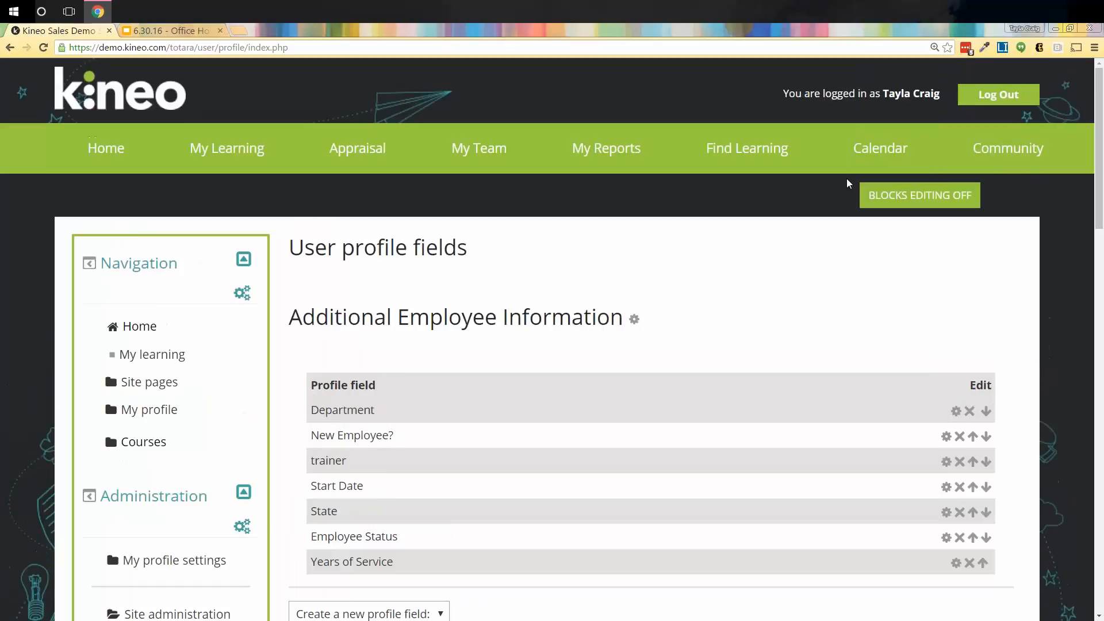
right_click(851, 93)
left_click(914, 105)
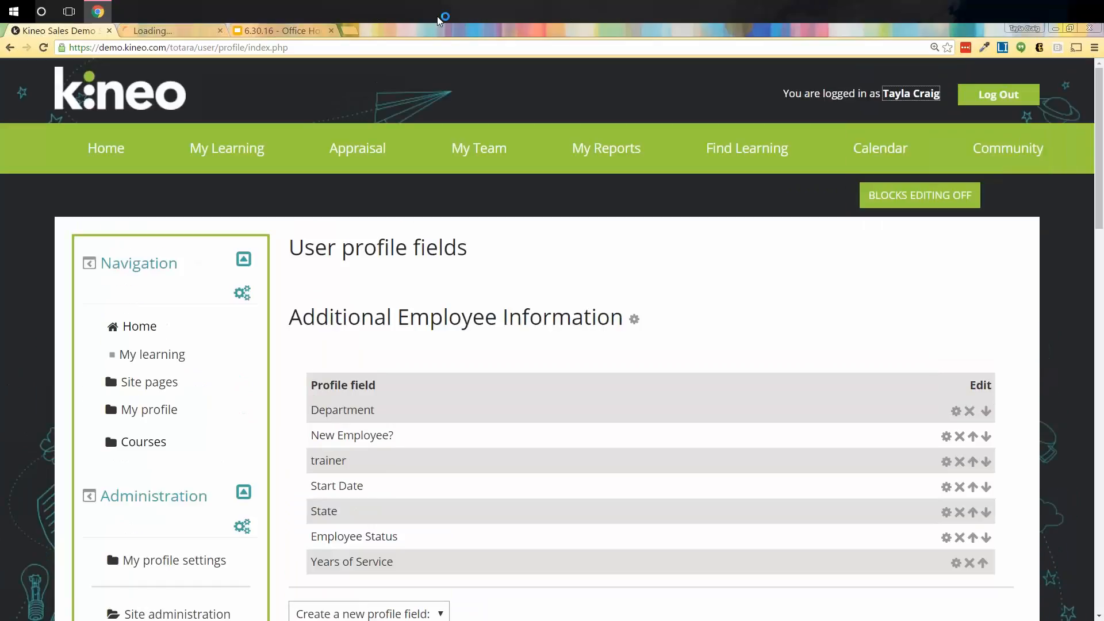
left_click(164, 29)
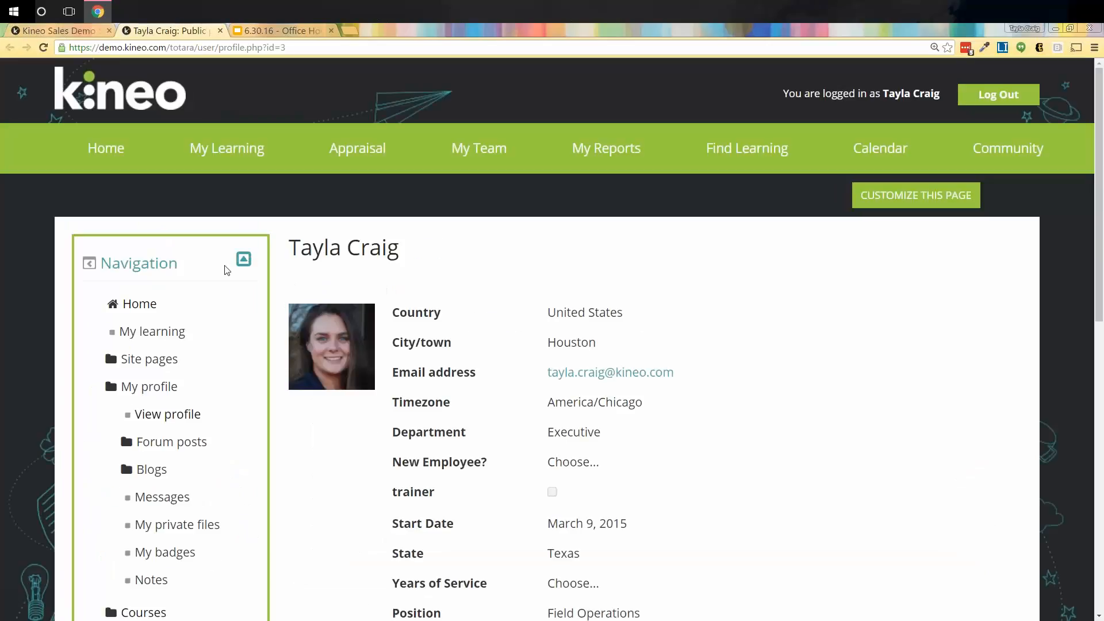
scroll(225, 272, "down", 3)
scroll(224, 272, "down", 3)
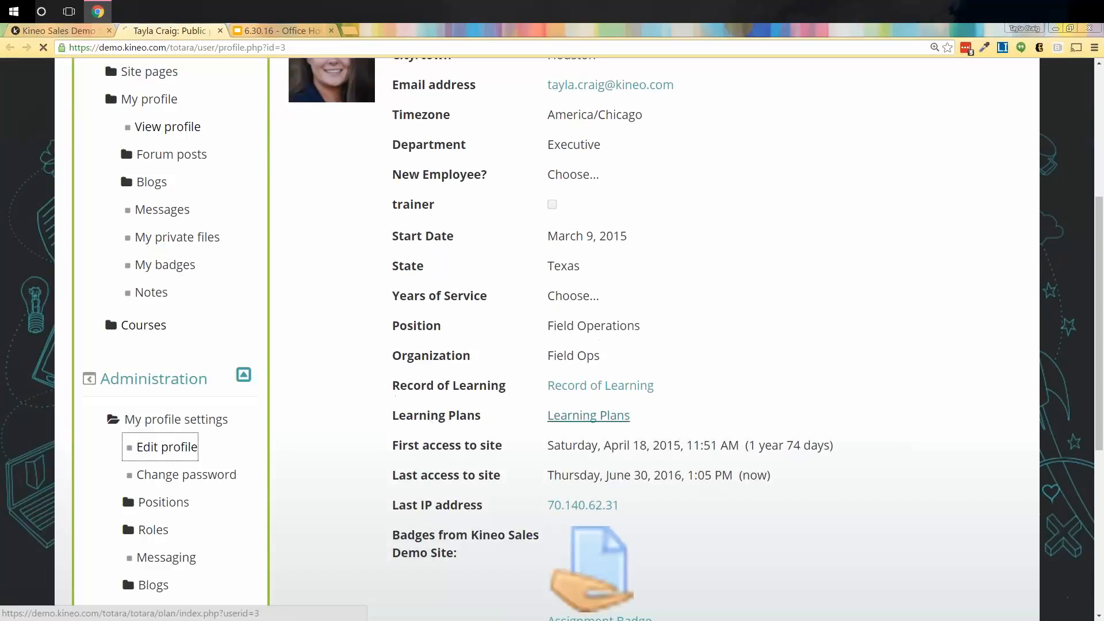
left_click(152, 374)
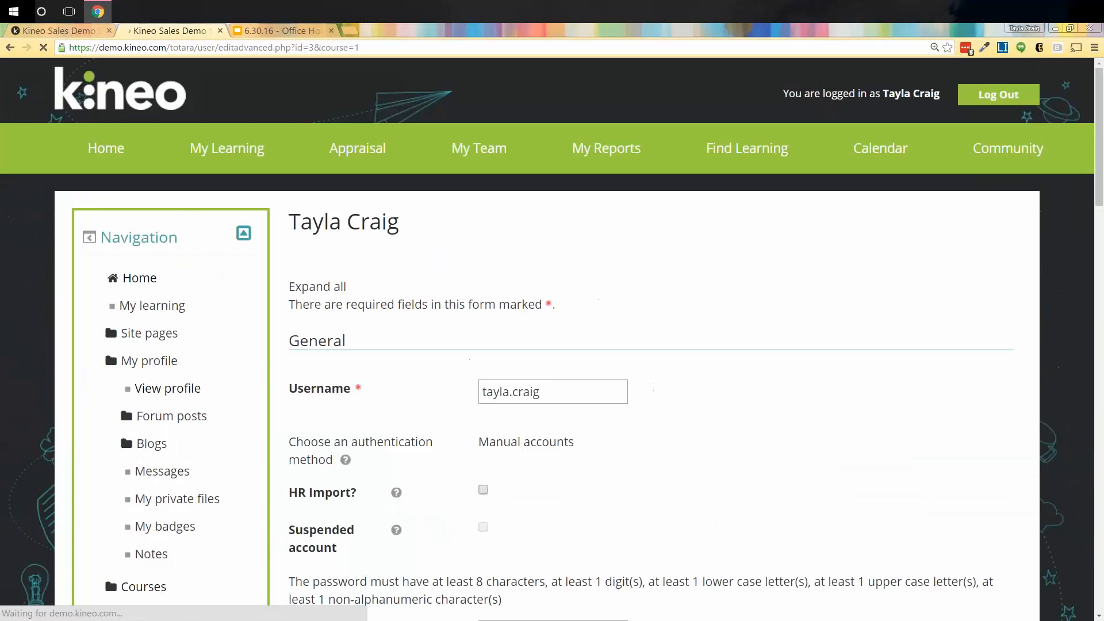
- Expand the Additional Employee Information section of the profile form
scroll(127, 374, "down", 20)
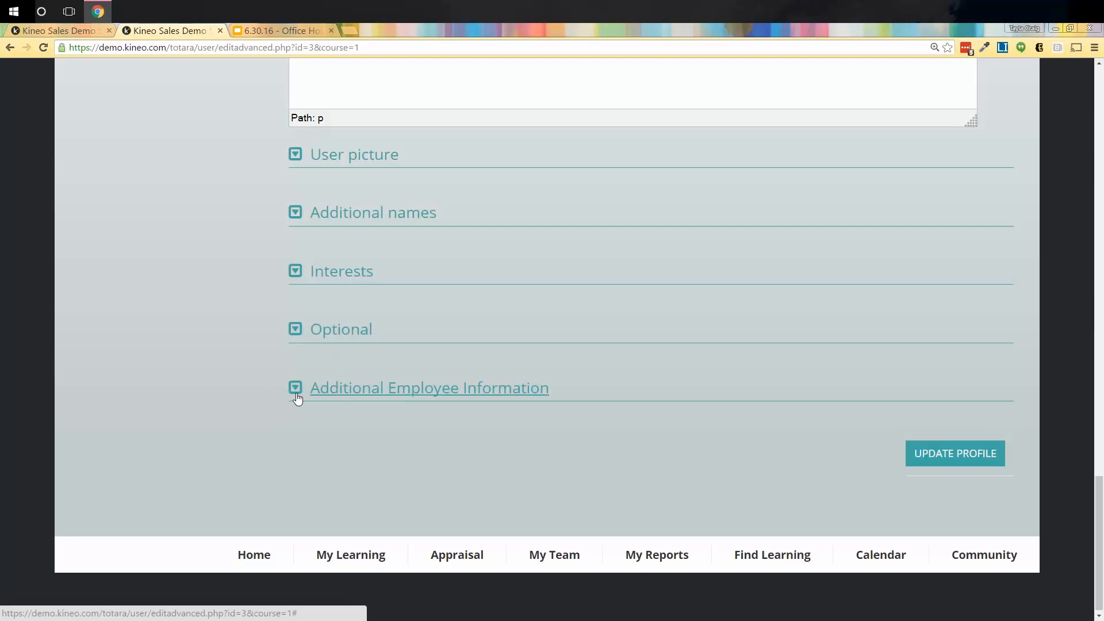
left_click(295, 394)
scroll(296, 397, "down", 2)
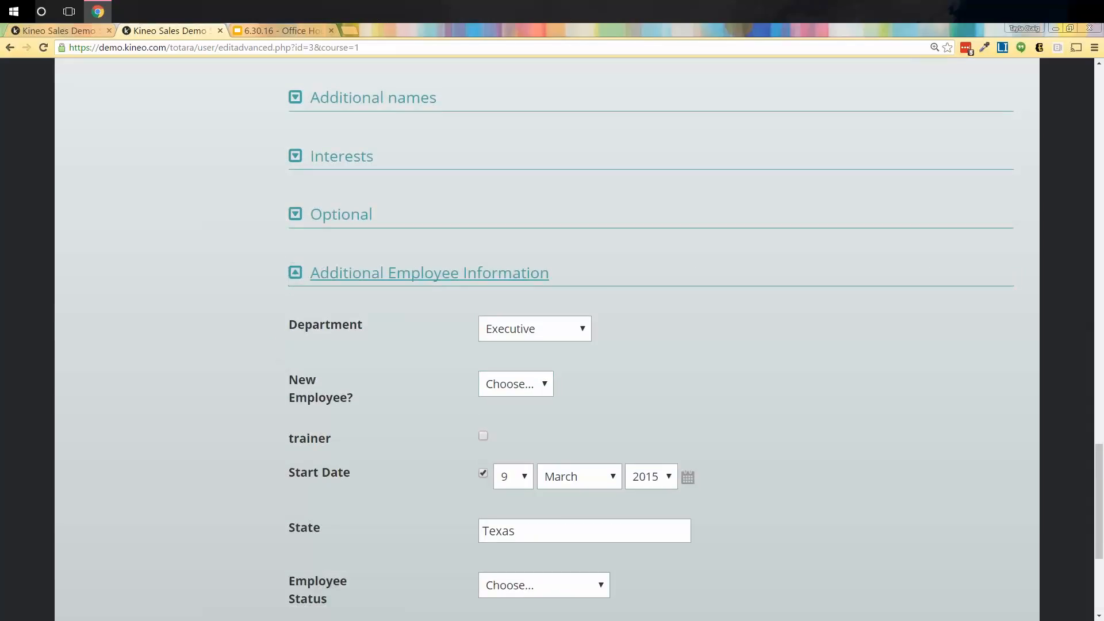
left_click(383, 282)
scroll(382, 306, "down", 2)
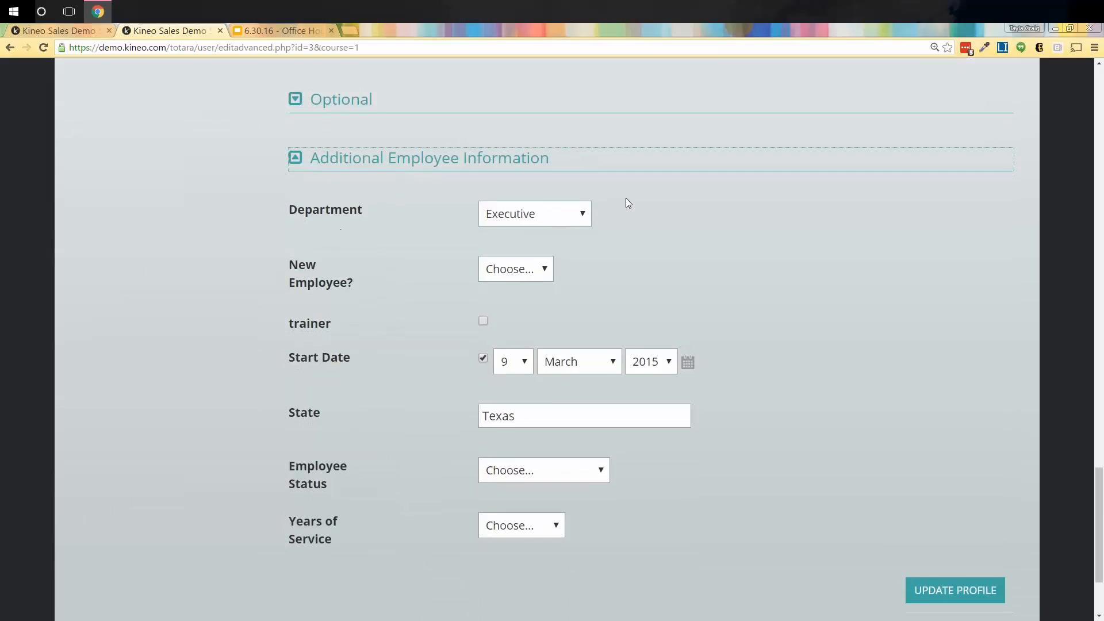
- Review the Department, Start Date, State and Employee Status fields and their selectable options in the profile form
left_click(564, 214)
left_click(565, 216)
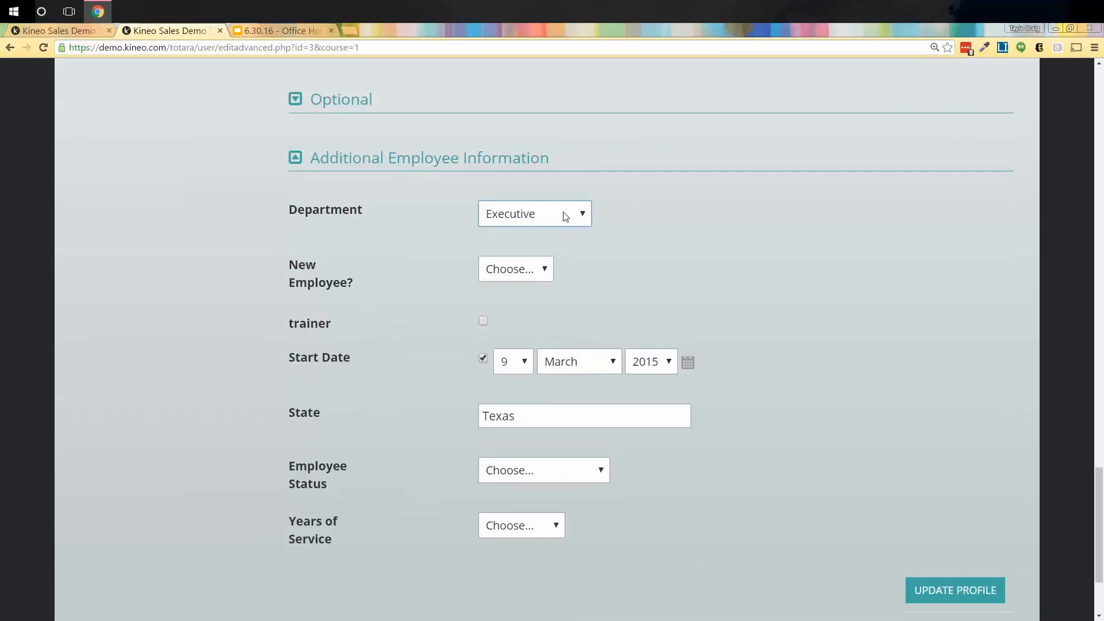
left_click(515, 358)
left_click(521, 365)
left_click(568, 371)
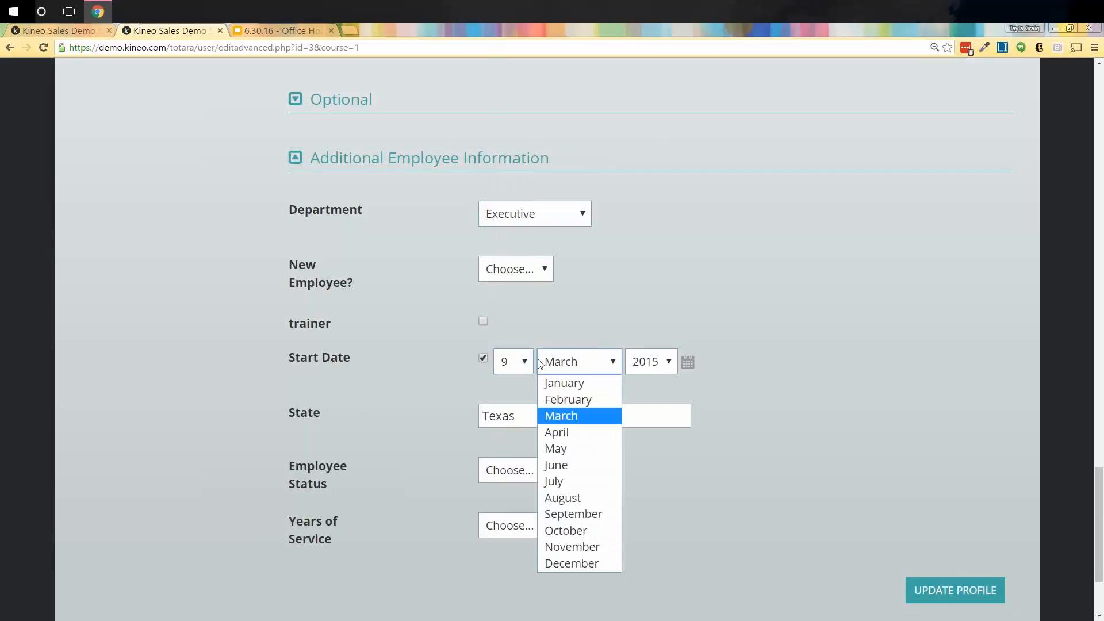
left_click(569, 365)
left_click(595, 420)
left_click(589, 477)
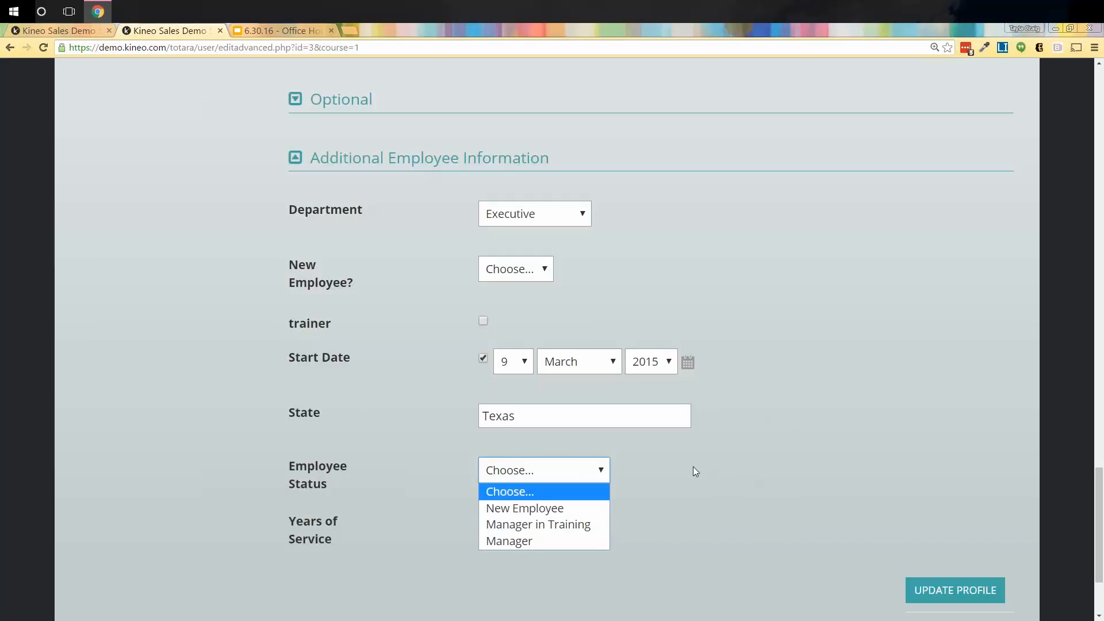
left_click(657, 492)
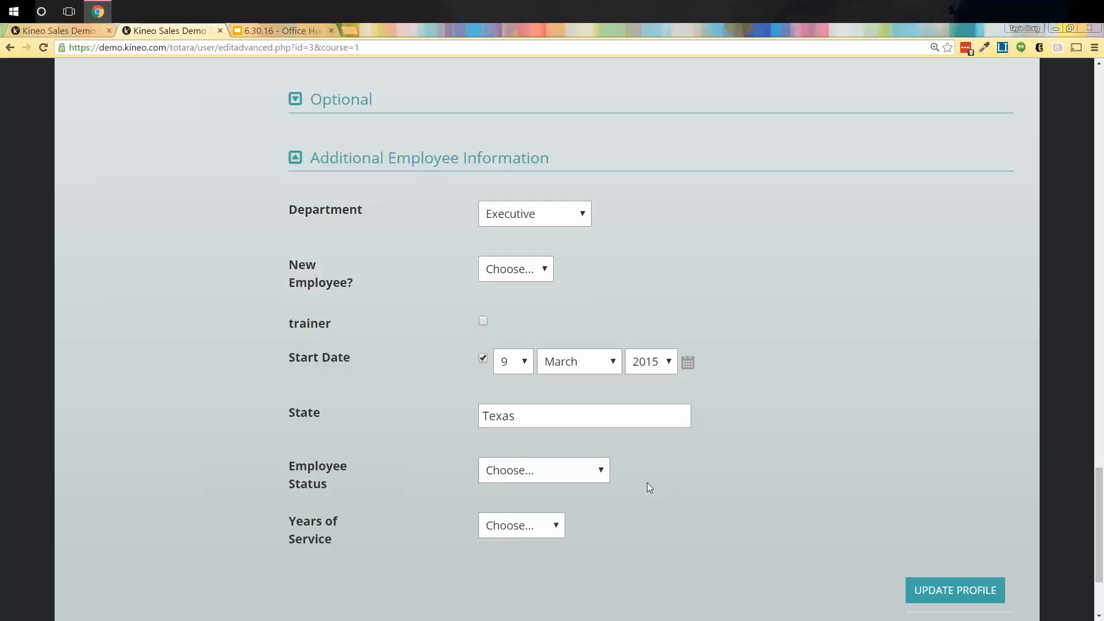
- Set Years of Service to 1 - 5 years in the profile form
left_click(542, 527)
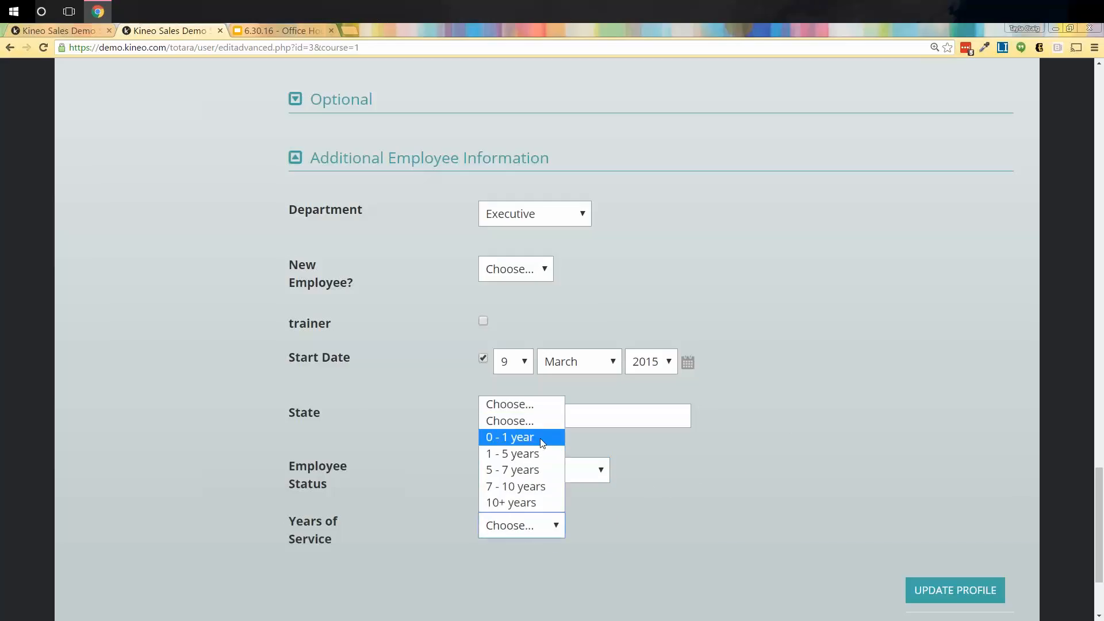
left_click(539, 453)
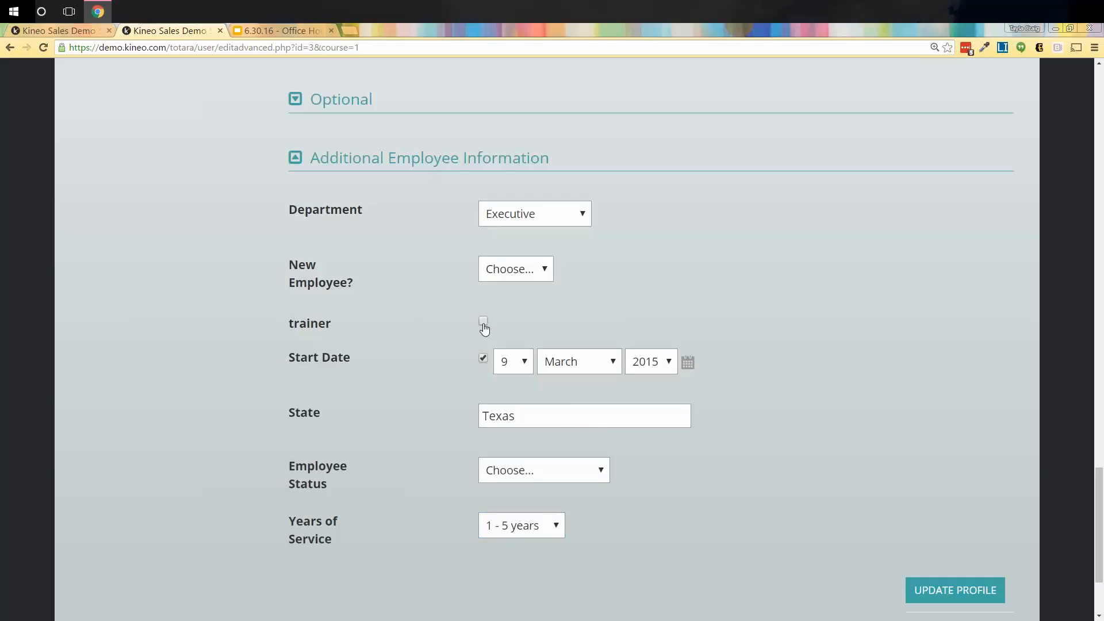
- Return to the User profile fields page and view the Checkbox option among the new field types
left_click(32, 38)
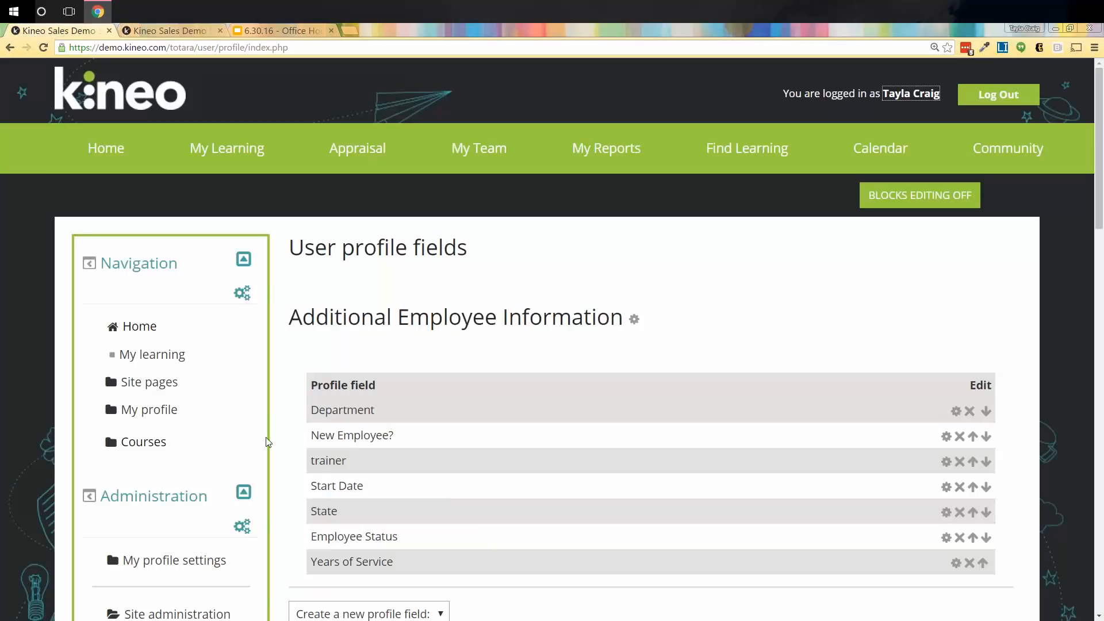
scroll(396, 495, "down", 2)
left_click(397, 498)
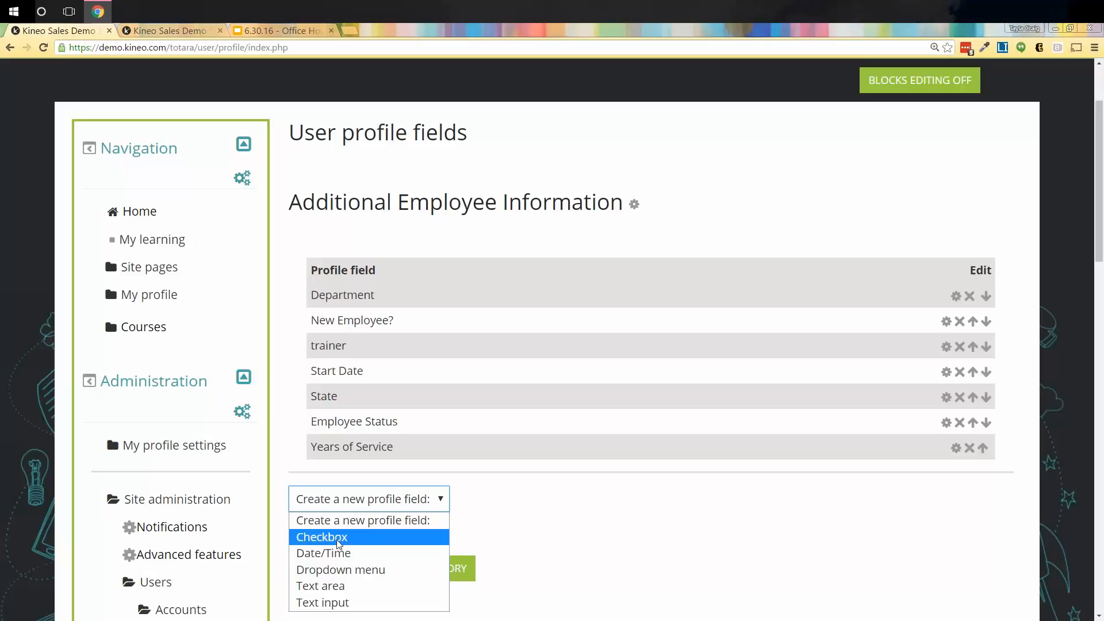
- Go back to the profile form, tick the trainer checkbox and clear it again
left_click(161, 31)
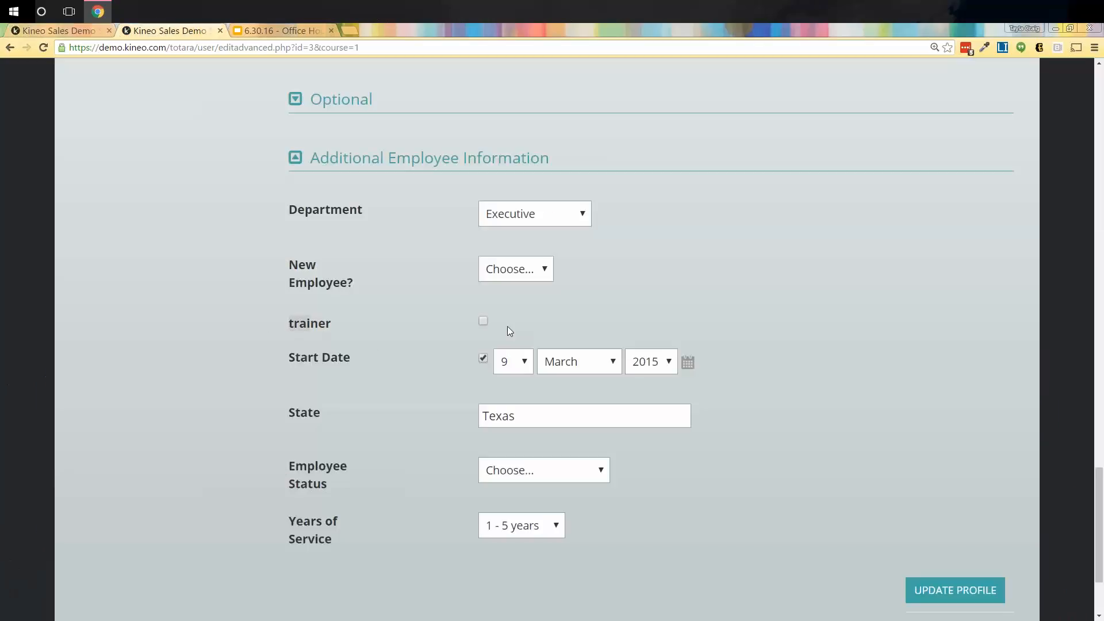
left_click(483, 321)
left_click(482, 321)
- Return to the User profile fields page and start creating a new profile field of type Checkbox
left_click(63, 31)
scroll(557, 407, "up", 1)
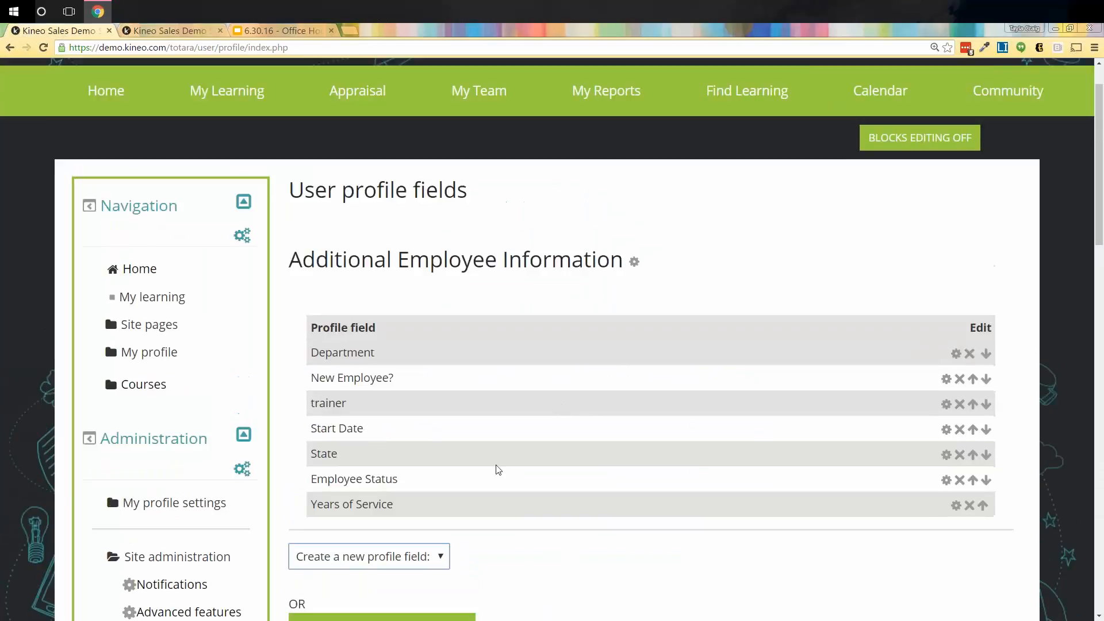
scroll(477, 431, "down", 3)
left_click(441, 385)
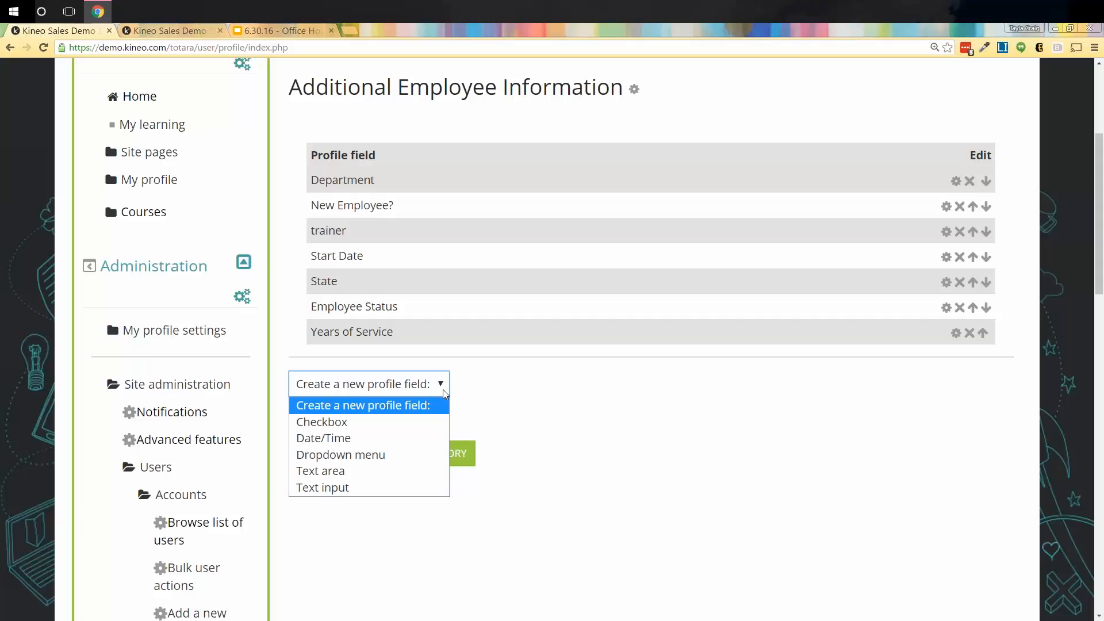
left_click(407, 420)
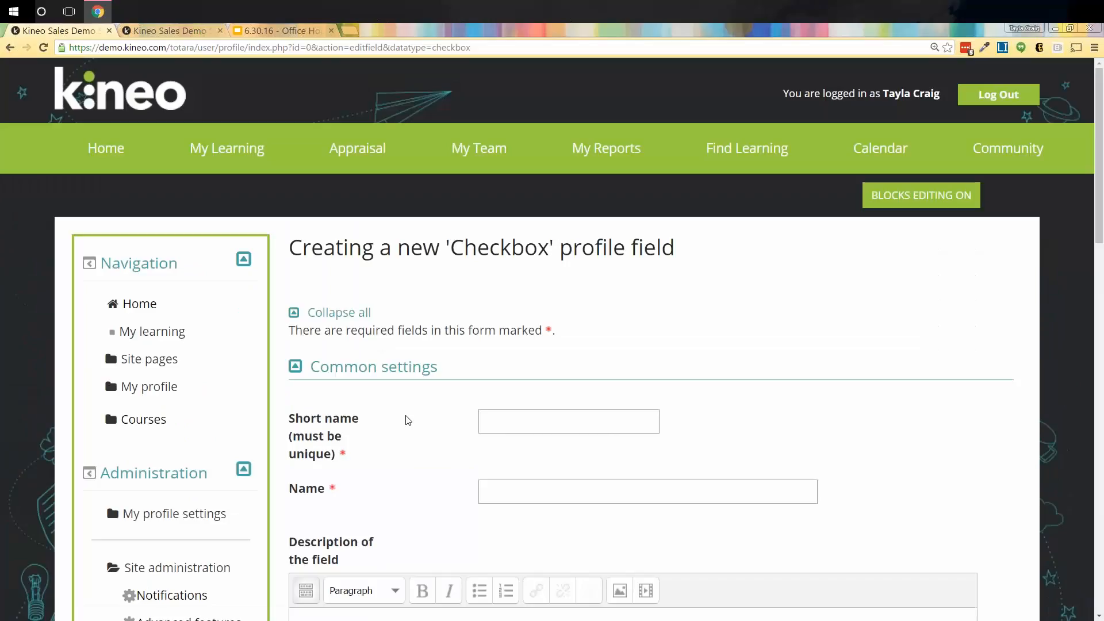
- Examine the new checkbox field's common settings, from short name, name and description to the required, locked and unique options
scroll(387, 406, "down", 6)
scroll(544, 192, "up", 2)
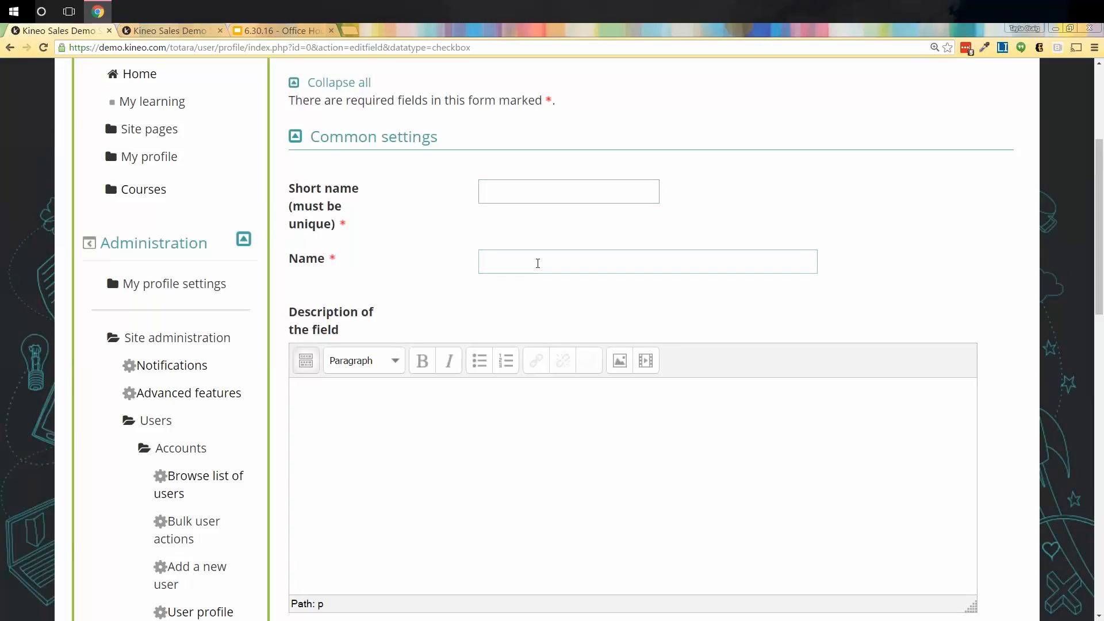
left_click(483, 470)
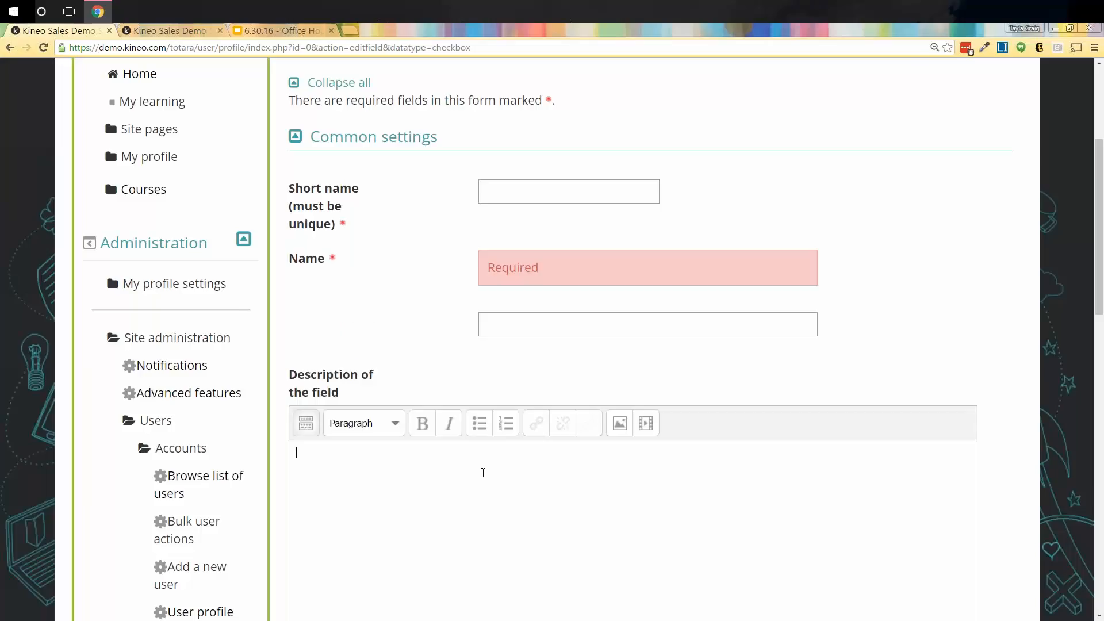
scroll(484, 469, "down", 3)
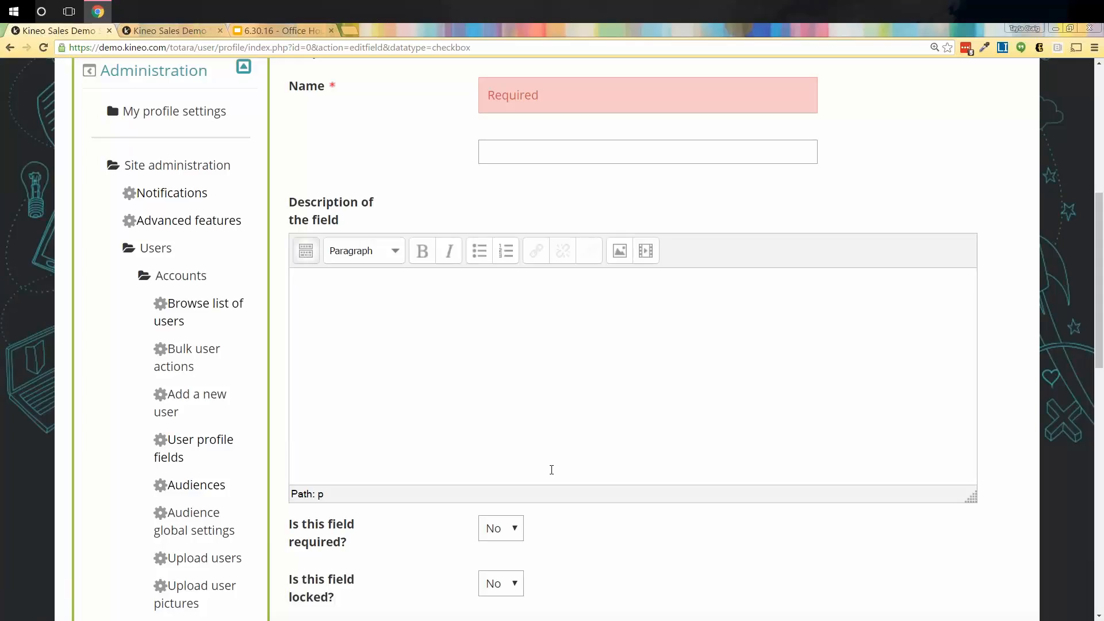
scroll(497, 393, "down", 6)
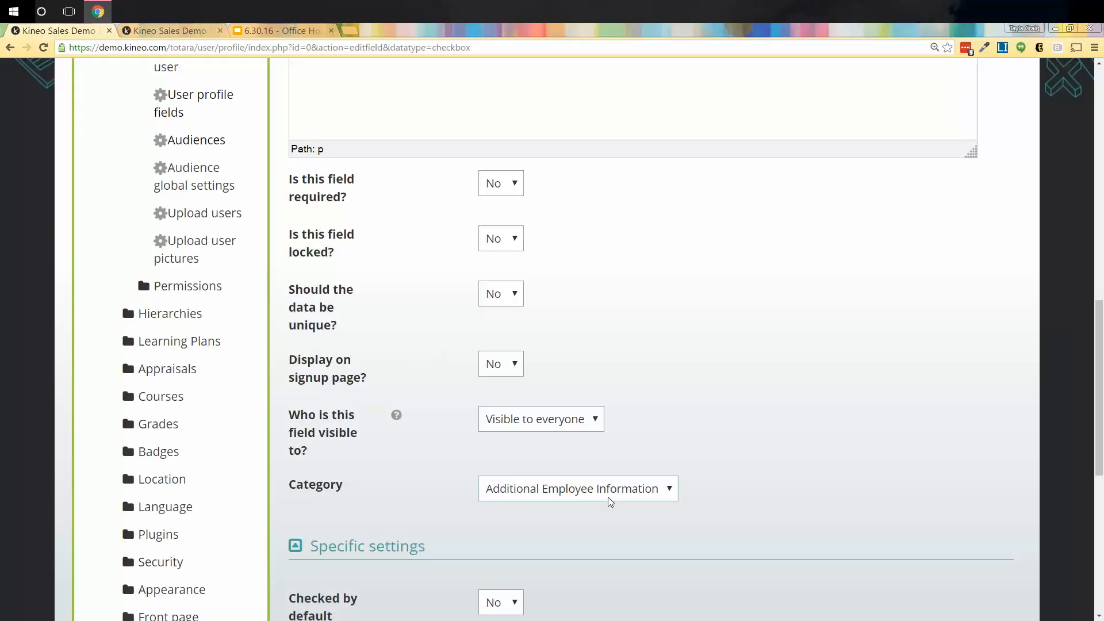
- View the choices for who can see the field and for the category it belongs to
left_click(558, 426)
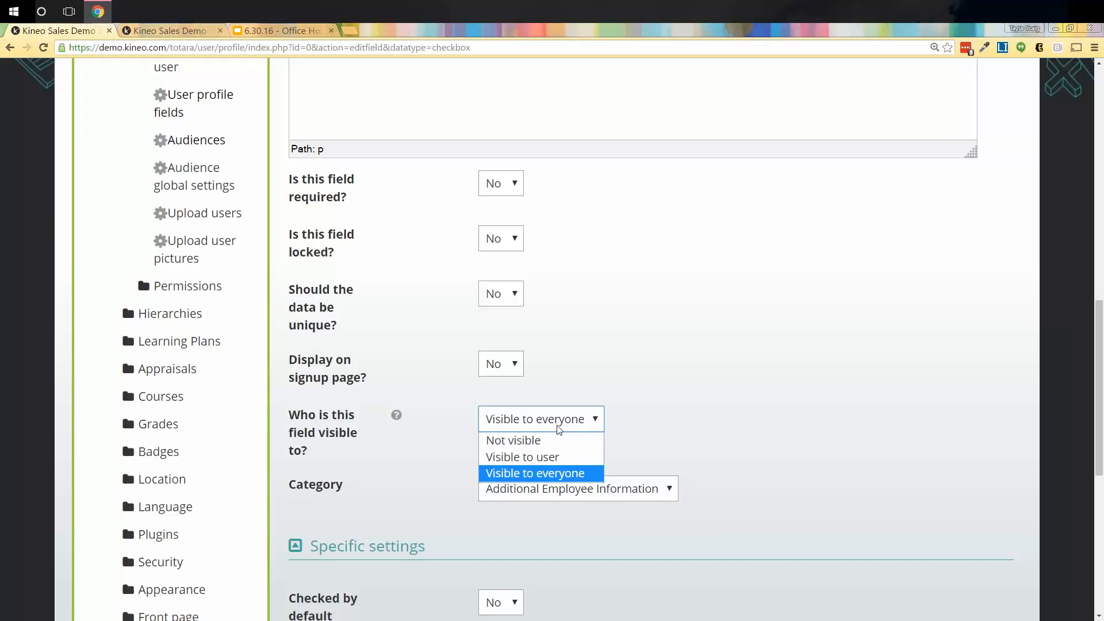
left_click(559, 429)
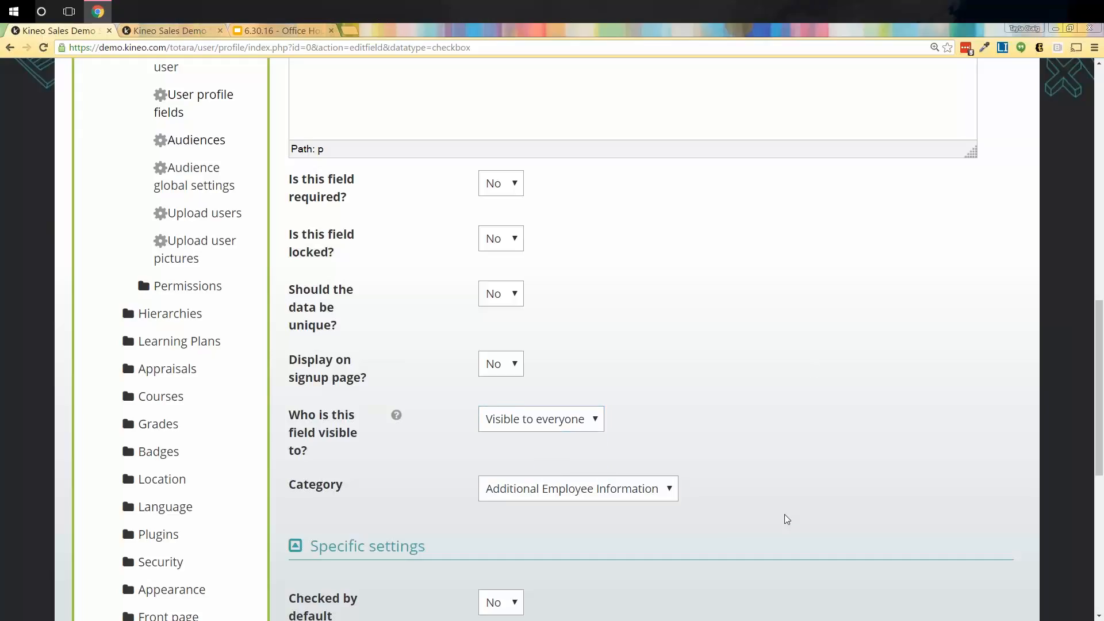
left_click(653, 494)
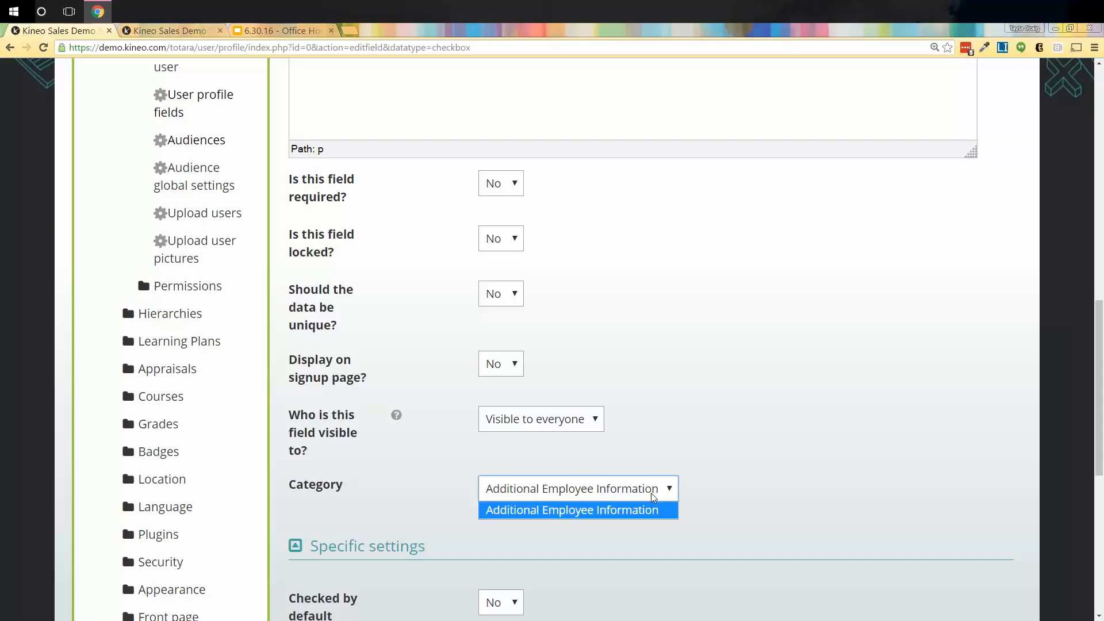
left_click(838, 447)
- View the choices for Checked by default in the checkbox field's specific settings
scroll(808, 469, "down", 3)
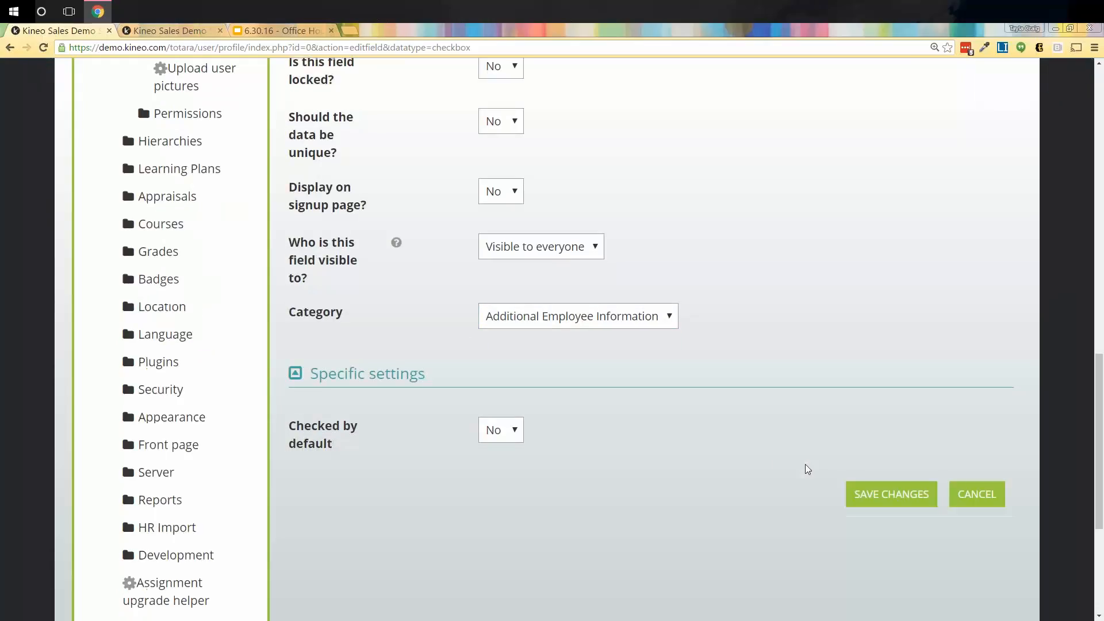
left_click(504, 437)
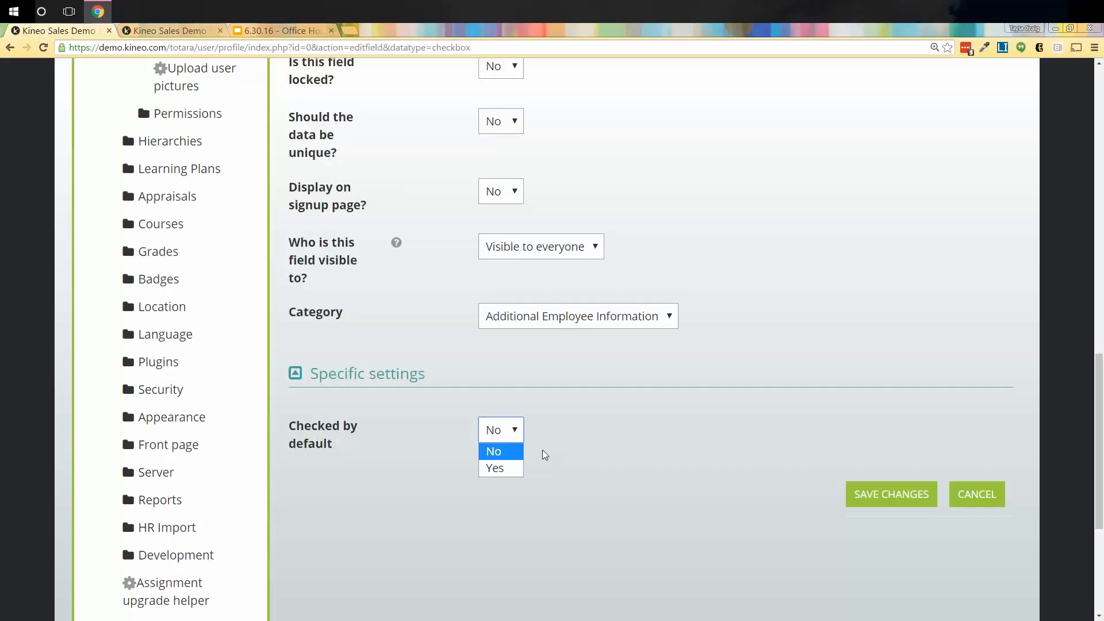
left_click(608, 578)
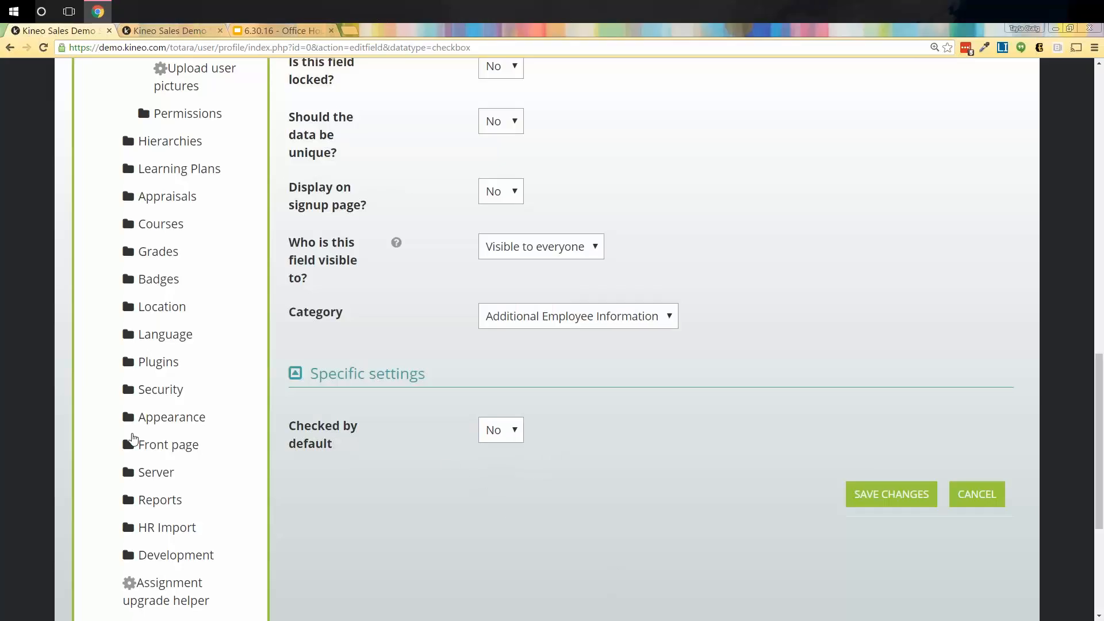
scroll(159, 327, "up", 4)
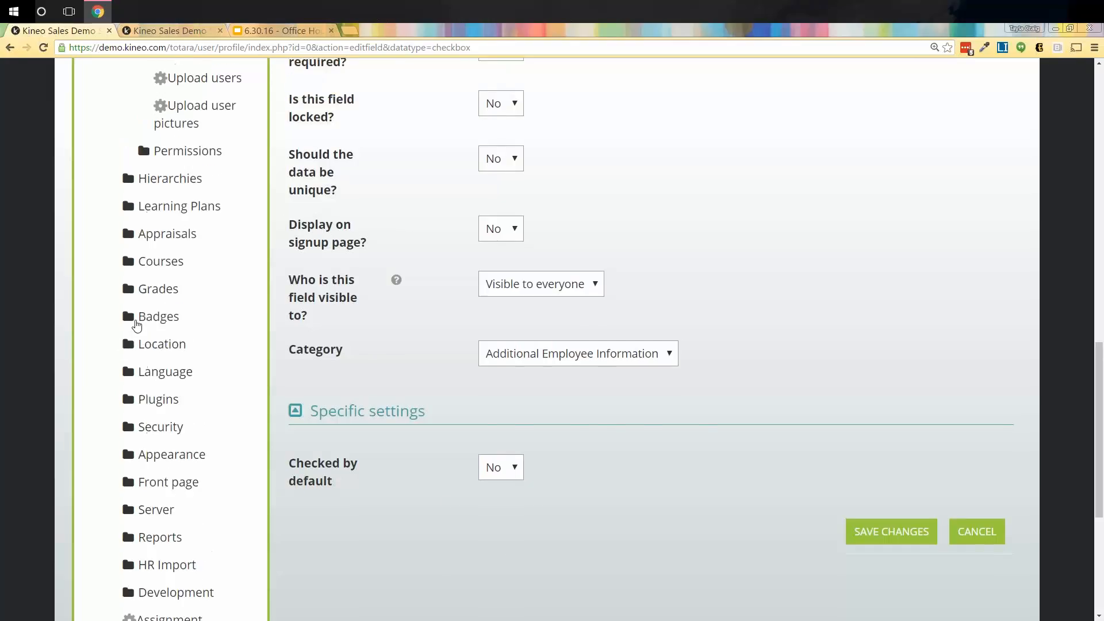
- Check the office hours slide on where additional fields can be added, and return to the Totara checkbox field form
scroll(126, 360, "up", 1)
left_click(268, 32)
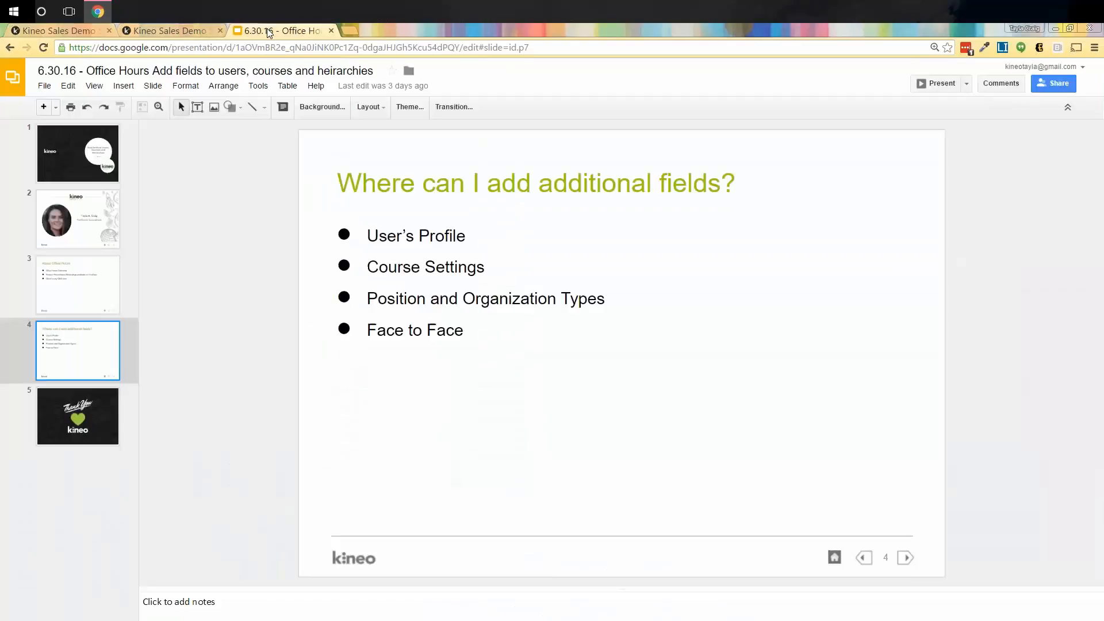
left_click(55, 32)
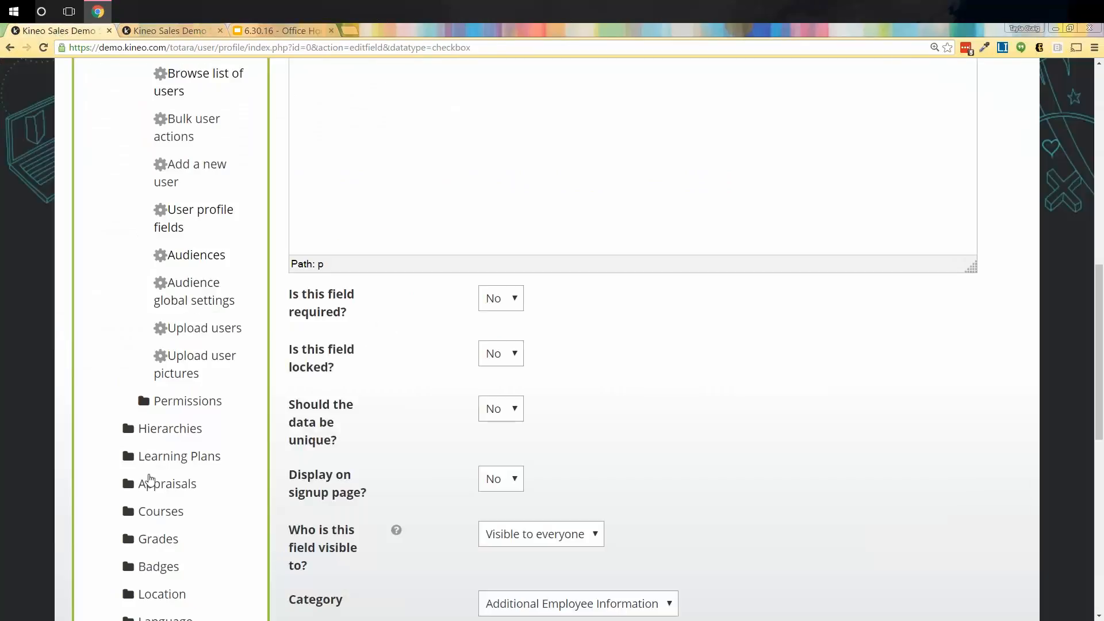
- Open the Custom fields page for courses from the site administration's Courses section
scroll(150, 477, "up", 1)
scroll(149, 478, "up", 3)
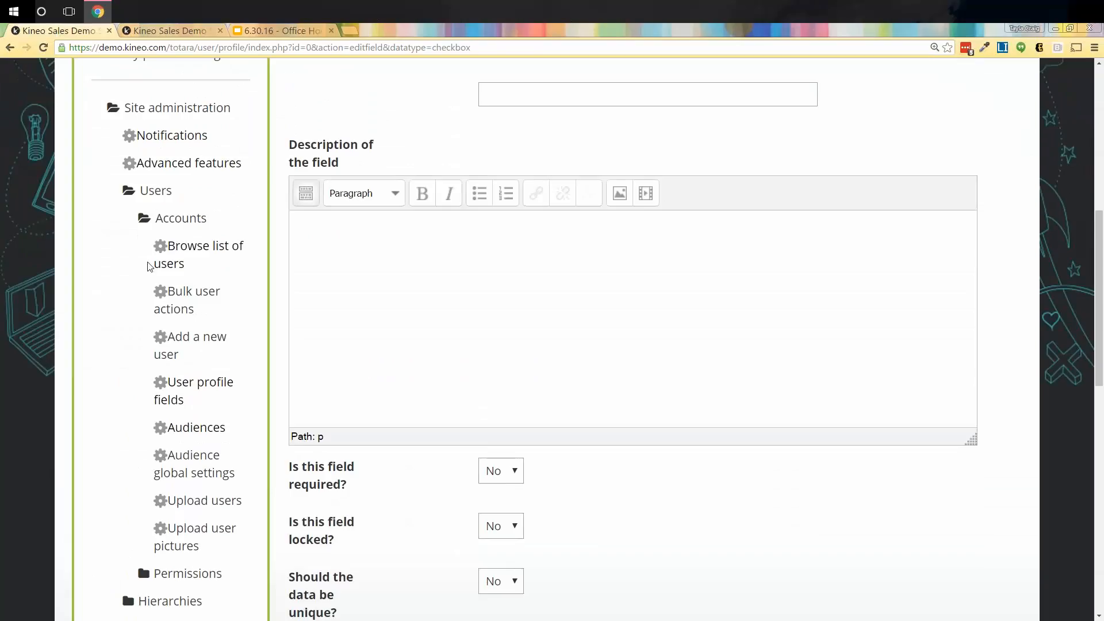
scroll(142, 517, "down", 6)
left_click(162, 338)
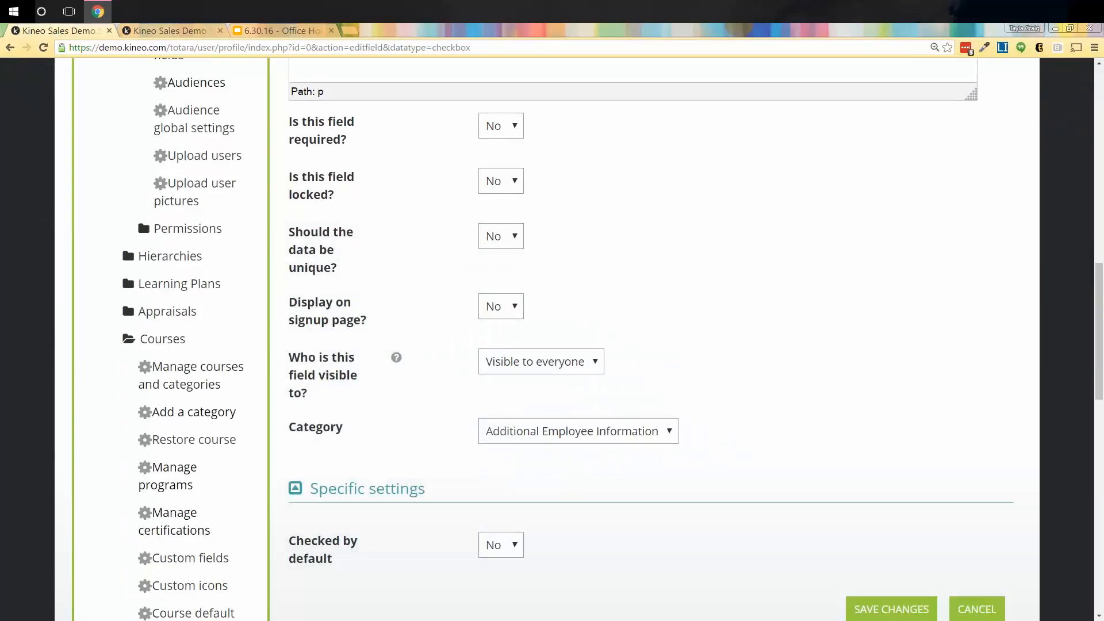
scroll(164, 260, "down", 3)
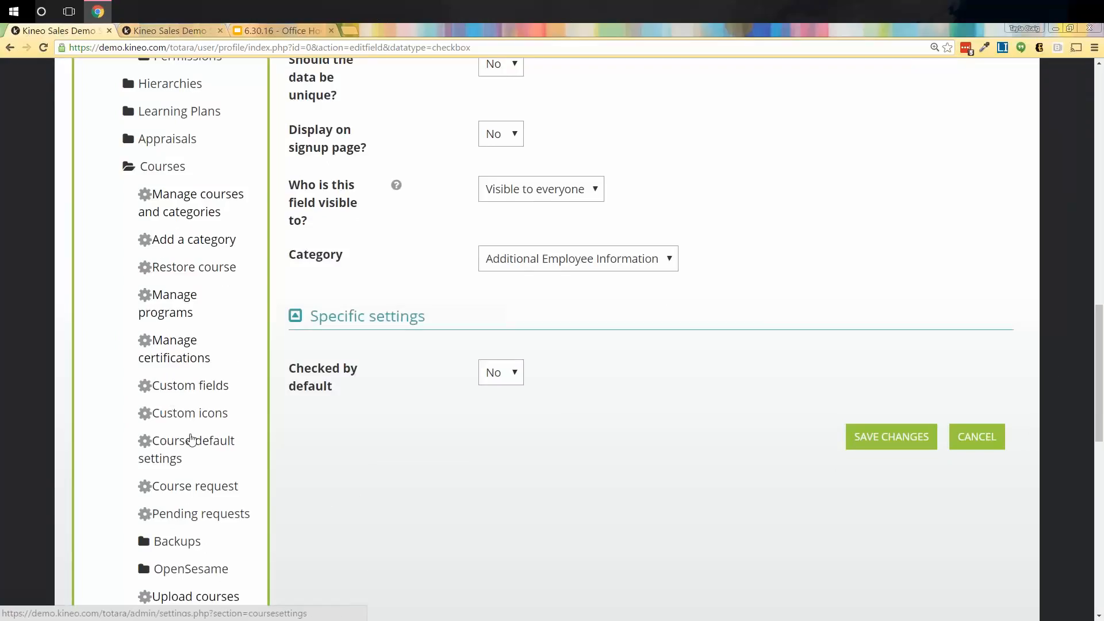
scroll(149, 481, "down", 1)
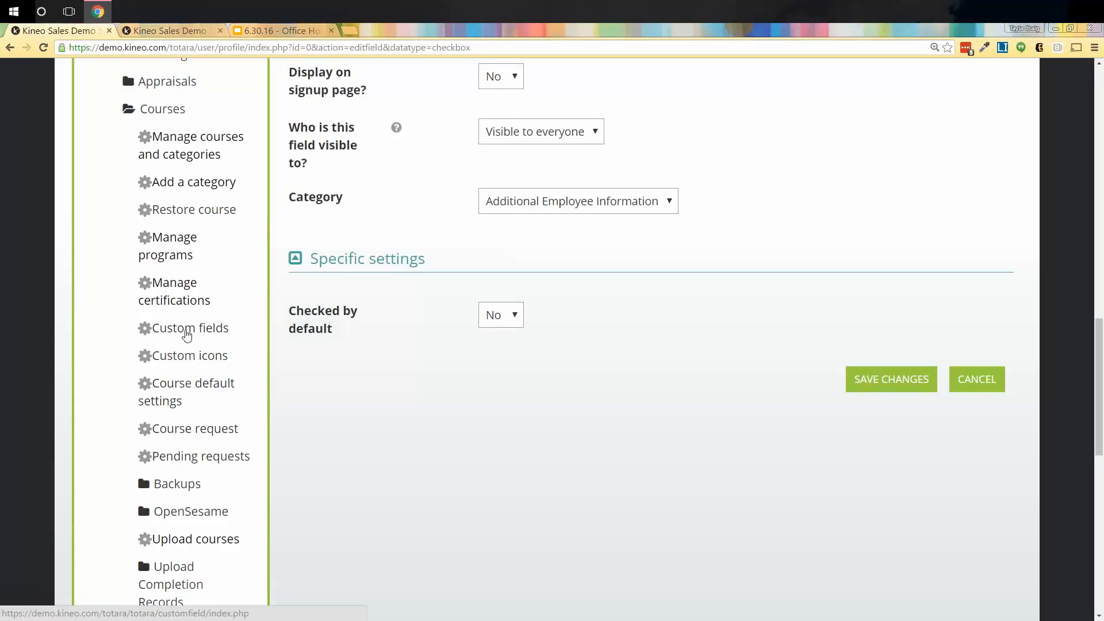
left_click(187, 332)
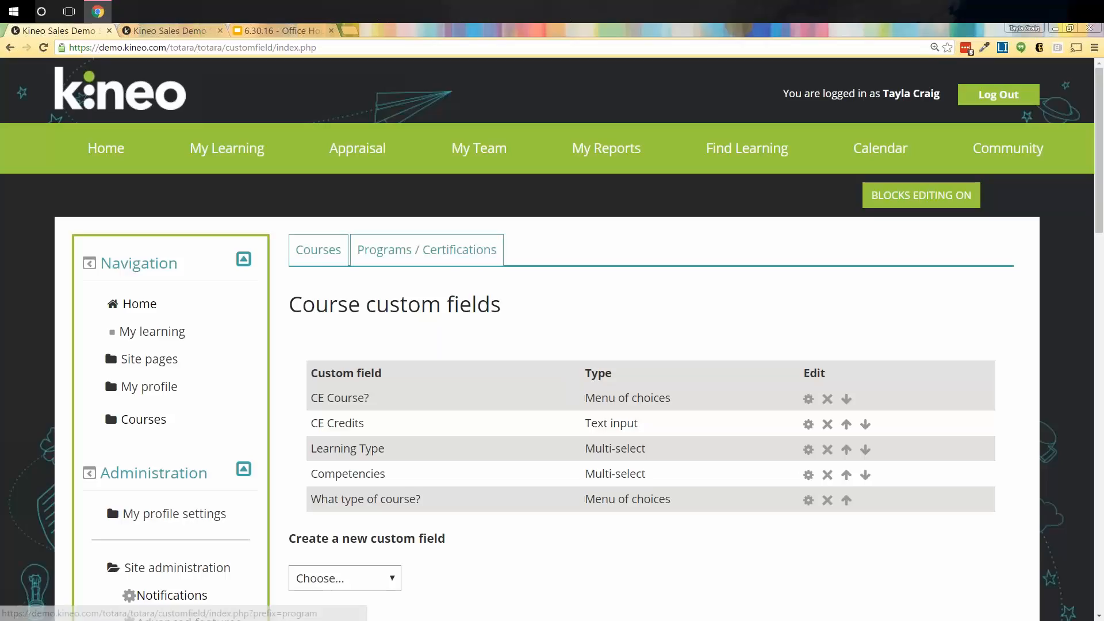
- View the program and certification custom fields, return to the course ones, and view the types offered for a new course custom field
left_click(426, 249)
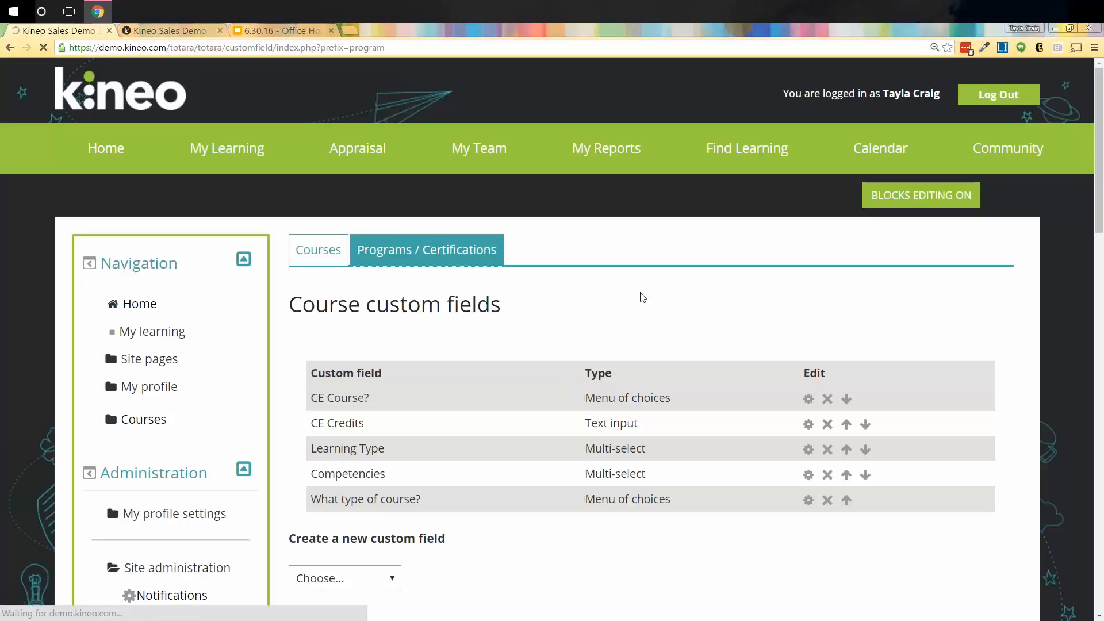
scroll(642, 295, "down", 2)
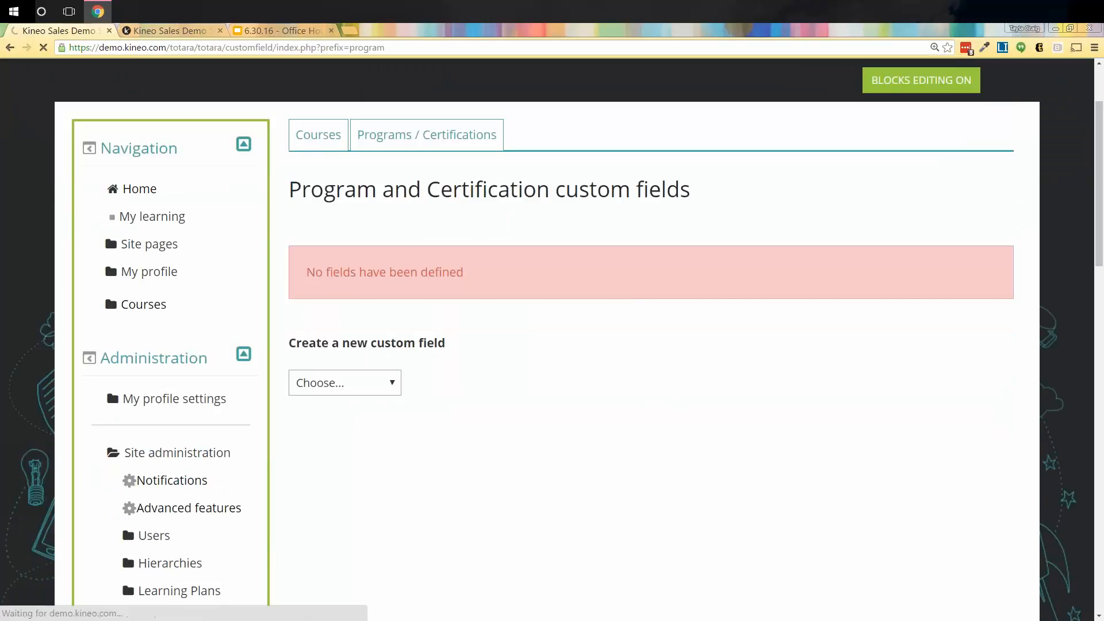
left_click(316, 147)
scroll(402, 402, "down", 1)
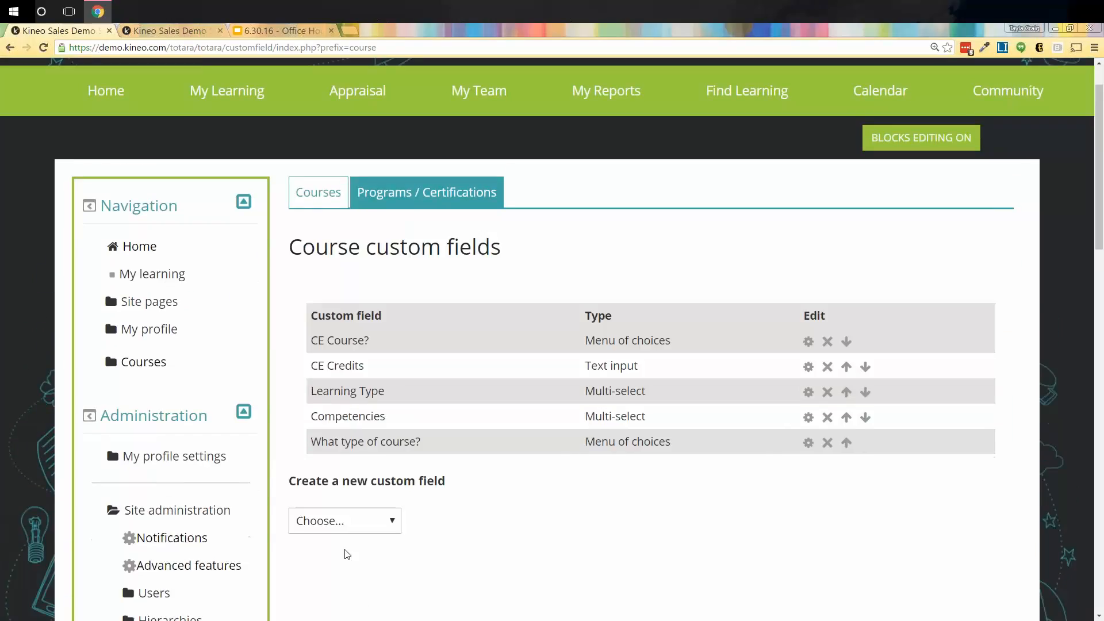
left_click(384, 519)
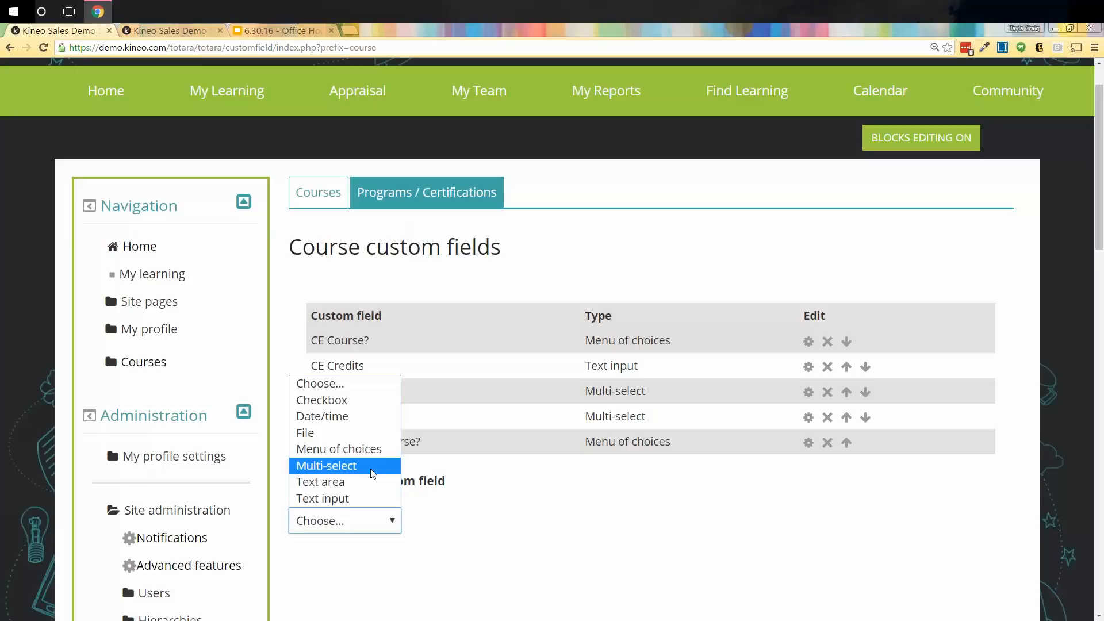
left_click(719, 489)
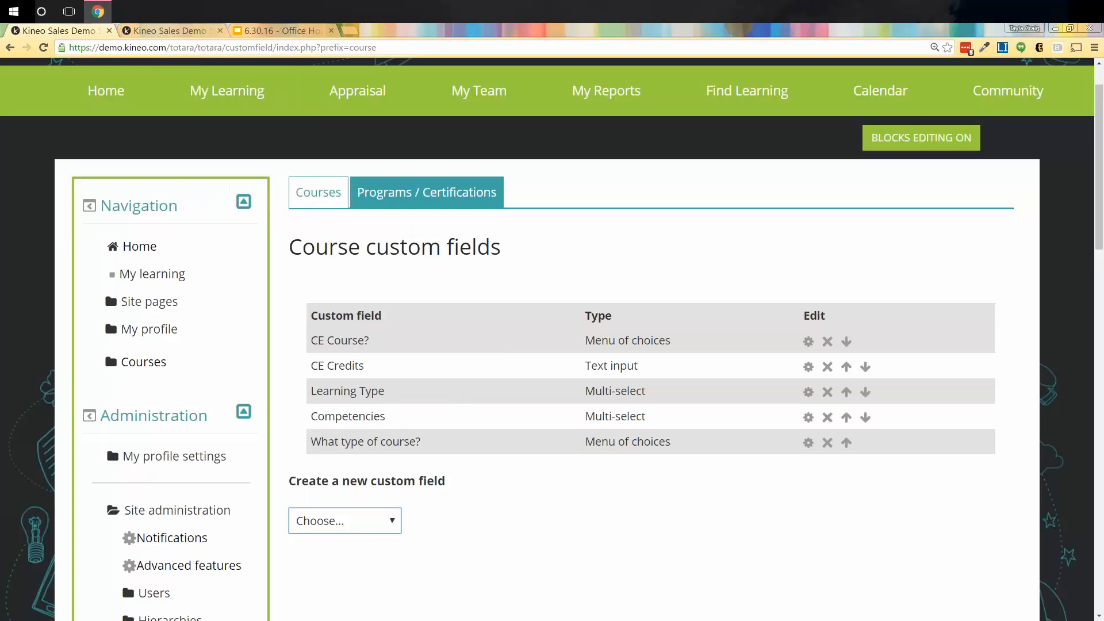
- Leave the user profile form without saving and open the course catalog under Find Learning
left_click(169, 31)
scroll(472, 386, "up", 20)
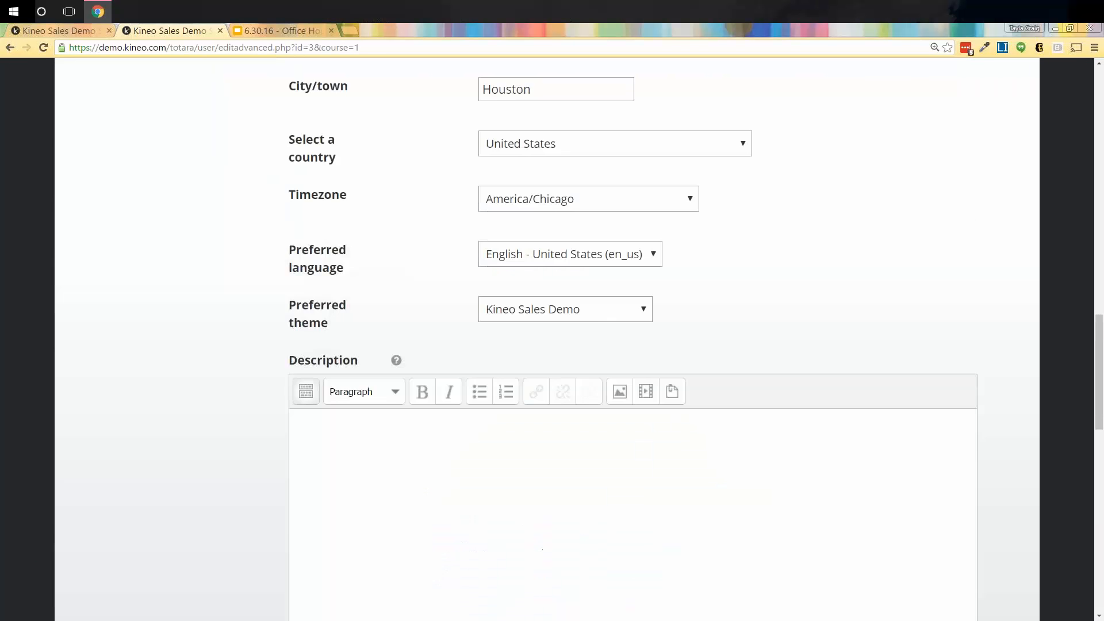
mouse_move(746, 148)
left_click(709, 188)
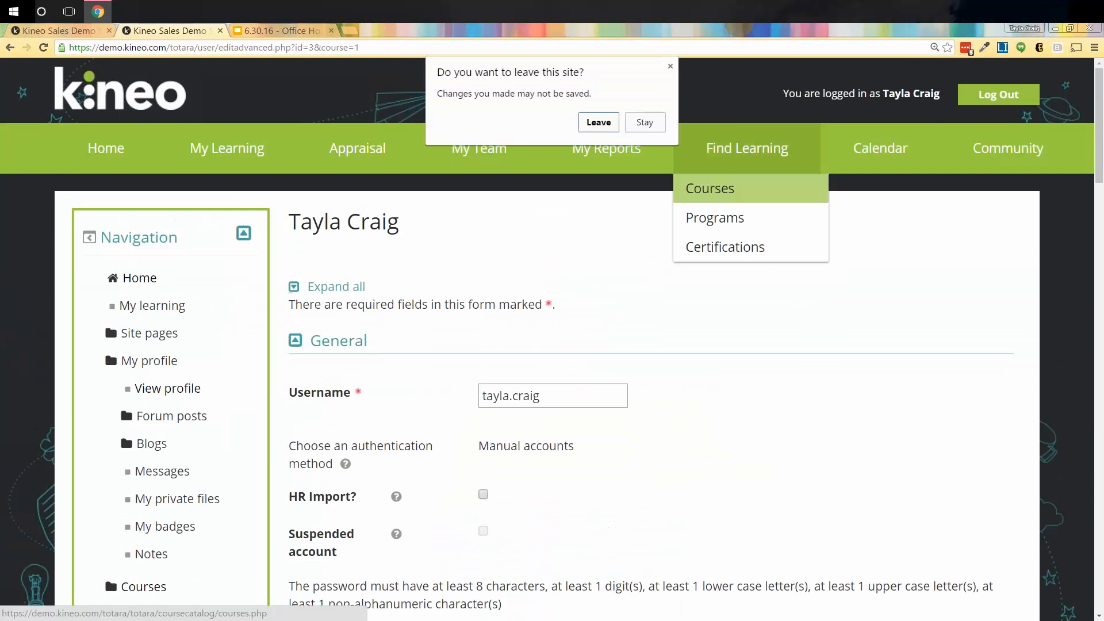
left_click(601, 122)
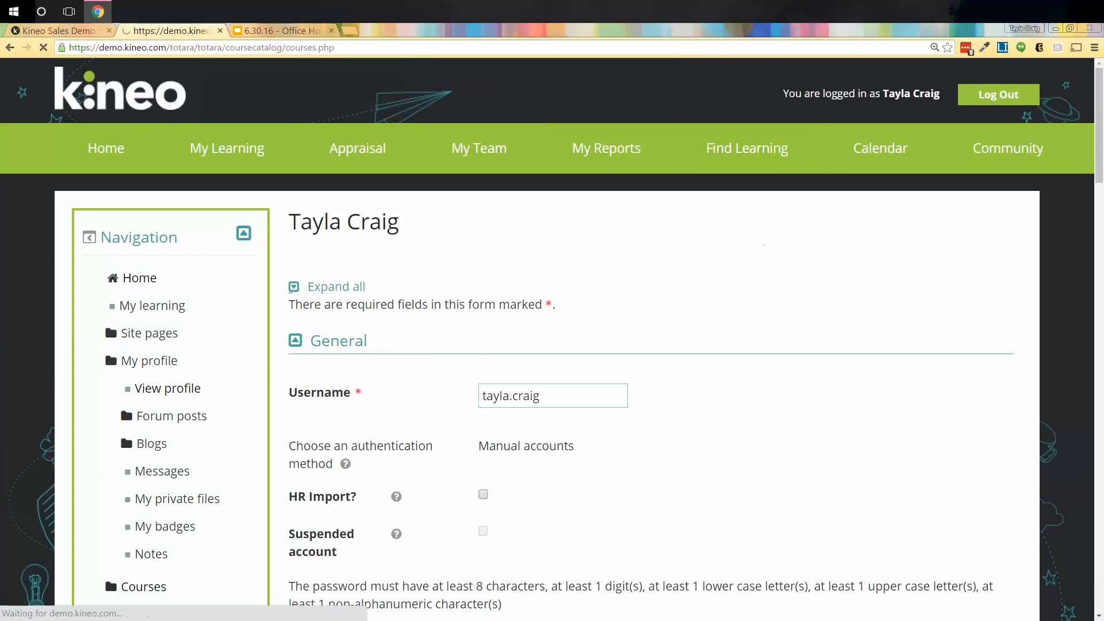
- Open the Totara Course Basics course and its Edit course settings page
scroll(603, 395, "down", 4)
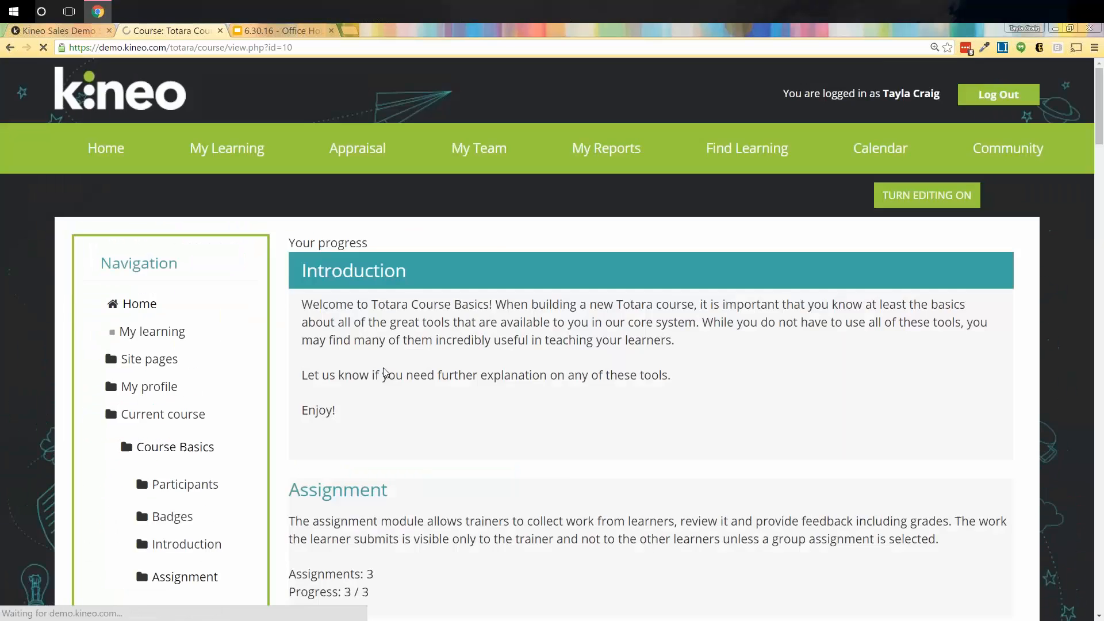
scroll(354, 377, "down", 2)
scroll(140, 494, "down", 16)
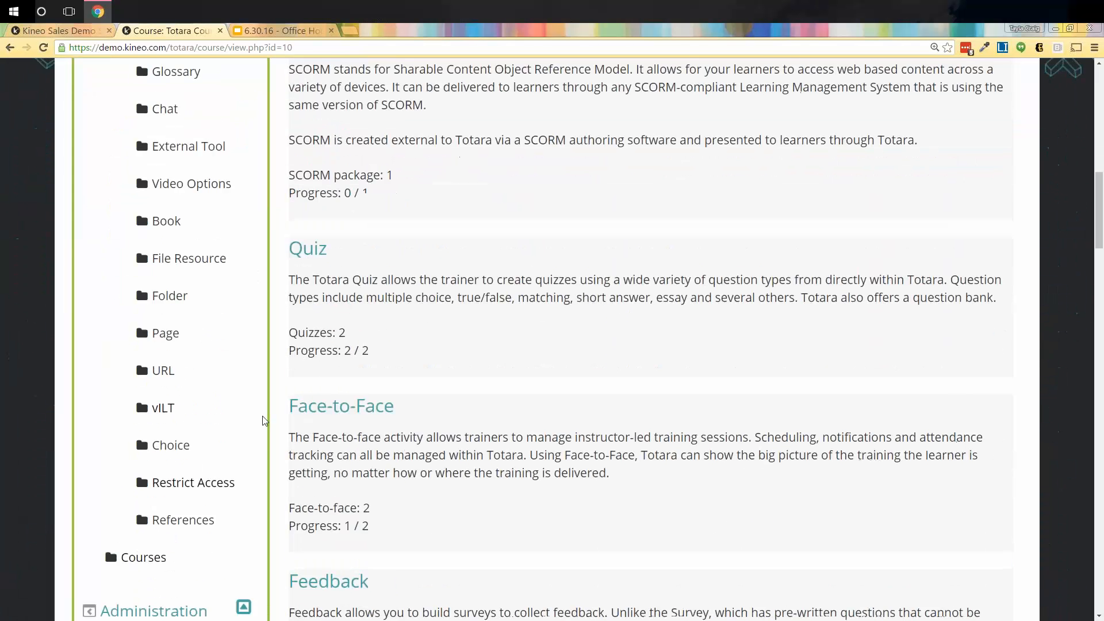
left_click(151, 276)
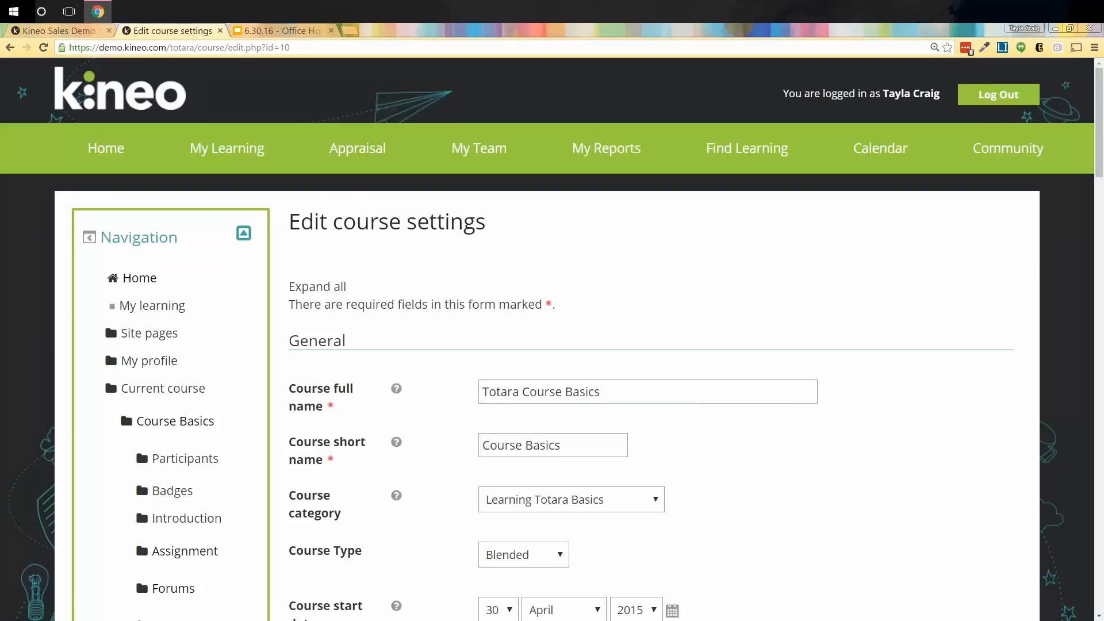
- In the course's custom fields, select ILT, WBT, vILT and Labs as the Learning Type
left_click_drag(1099, 115, 1099, 495)
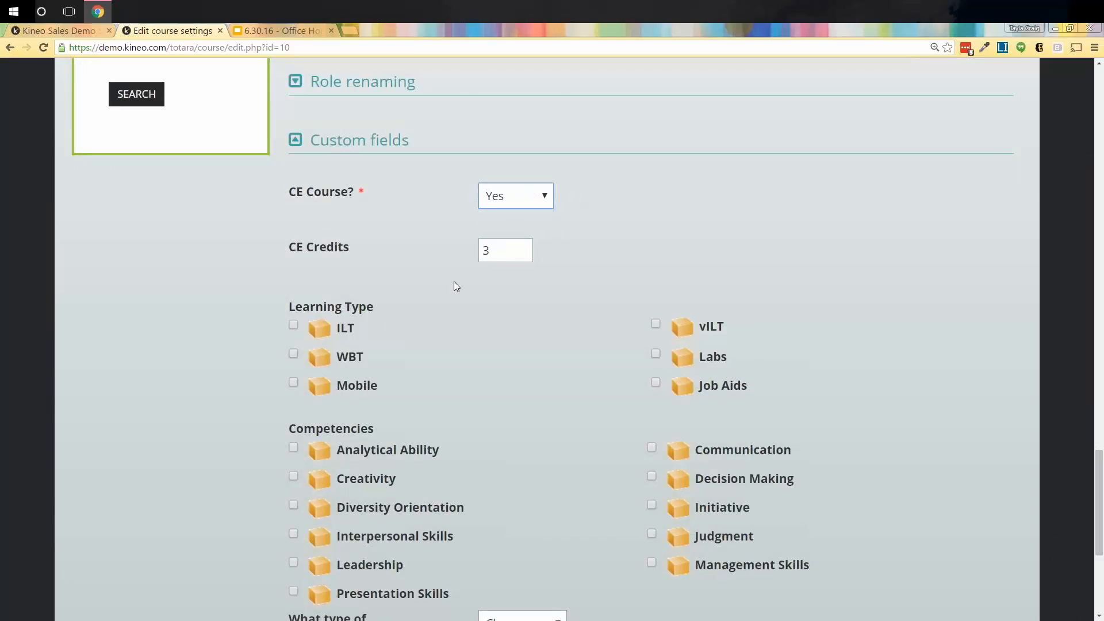
left_click(502, 259)
key("ctrl+a")
left_click(293, 324)
left_click(293, 354)
left_click(655, 323)
left_click(656, 354)
left_click_drag(296, 308, 447, 309)
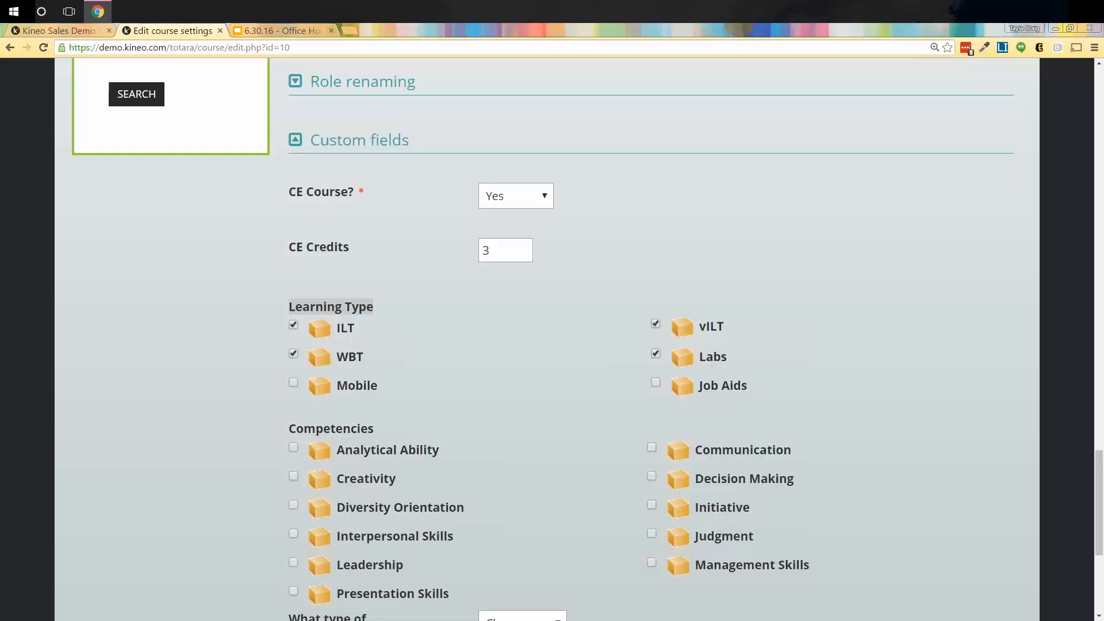
- View the choices for the custom field What type of course? and review the course's other custom fields
scroll(558, 431, "down", 5)
left_click(525, 336)
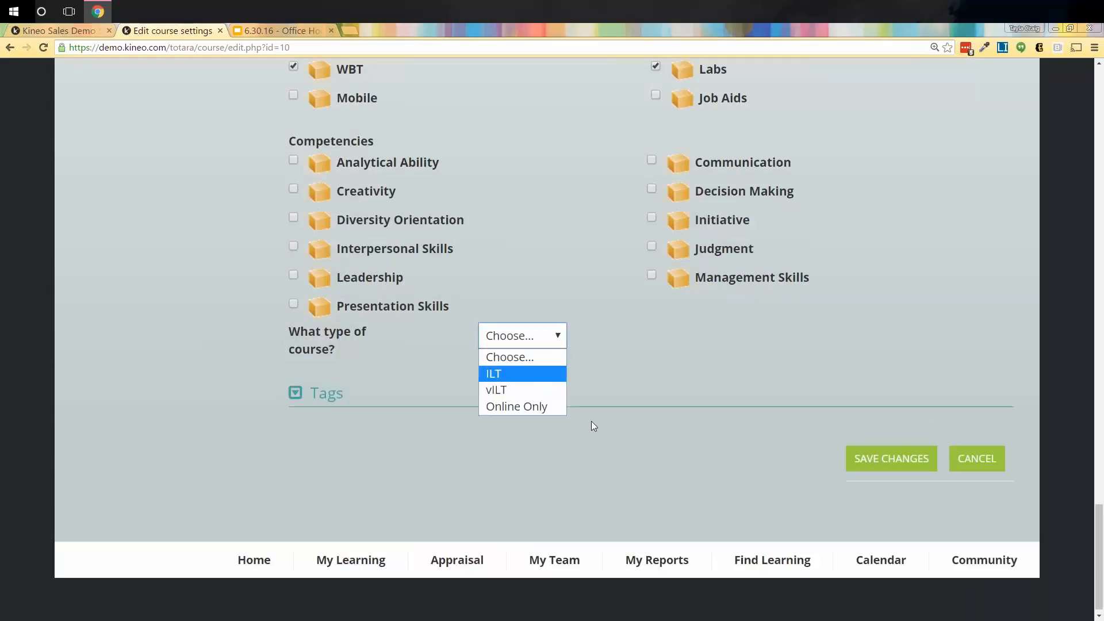
left_click(657, 354)
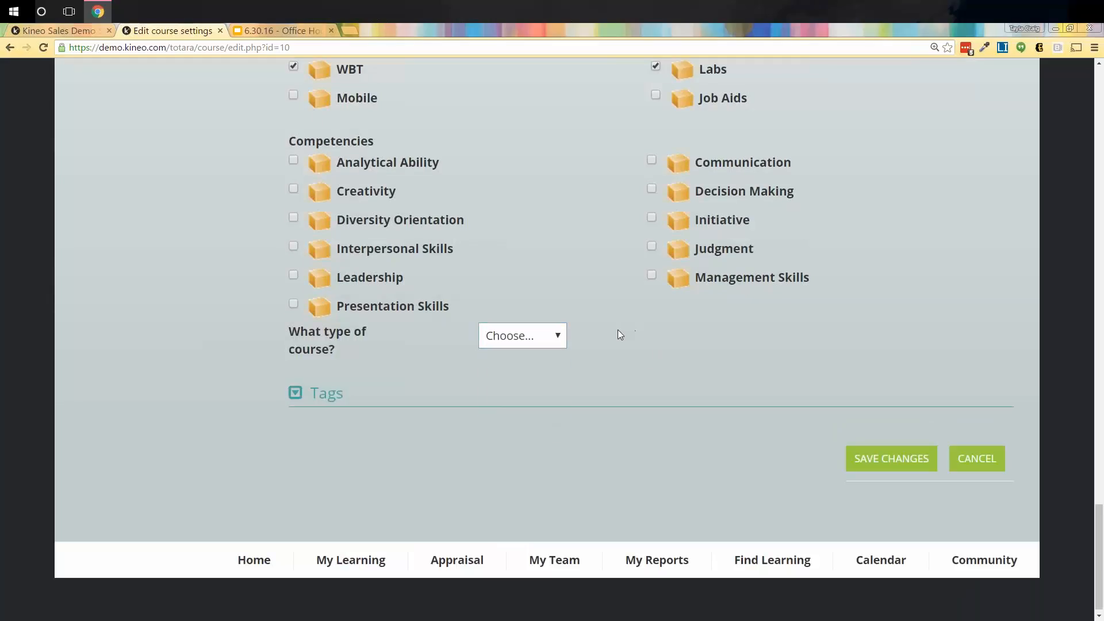
scroll(619, 332, "up", 6)
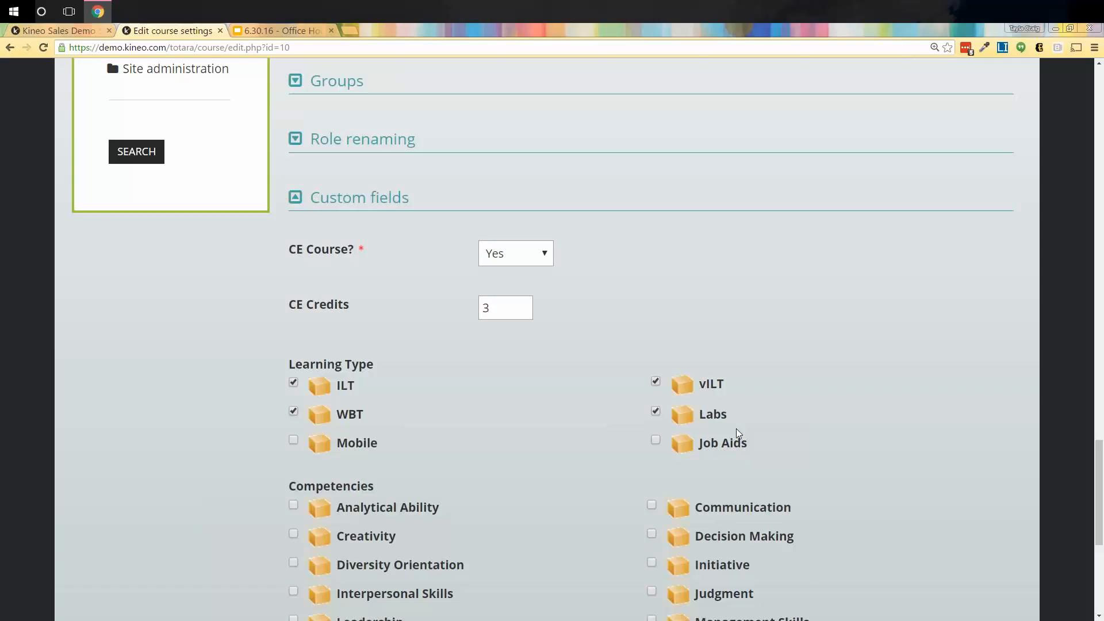
scroll(735, 428, "up", 1)
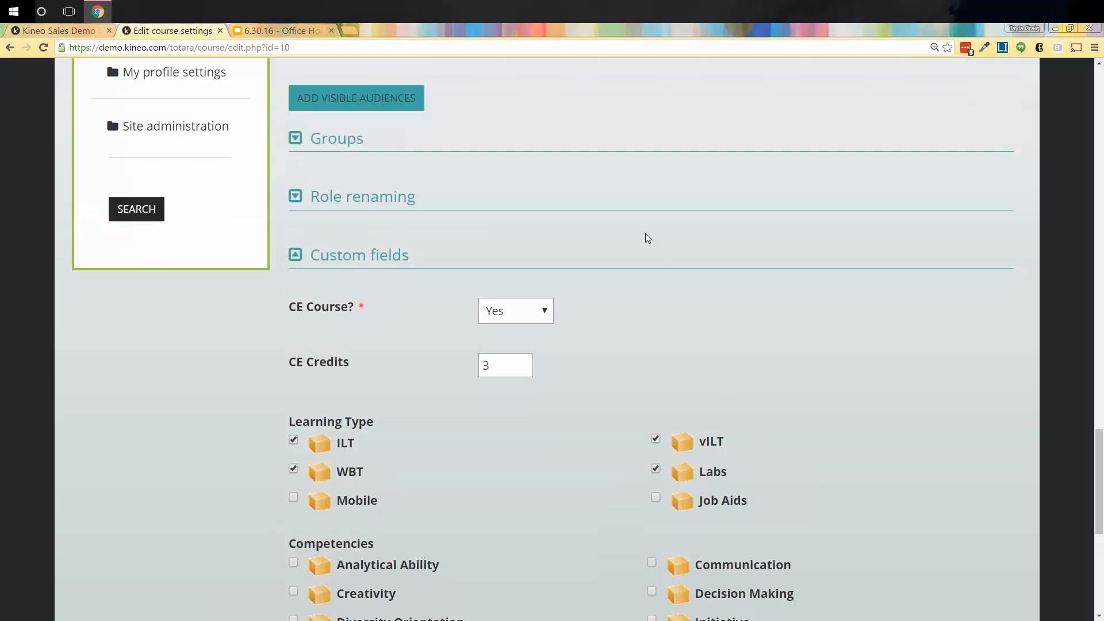
- Leave the course settings without saving and return to the course catalog under Find Learning
scroll(647, 238, "up", 20)
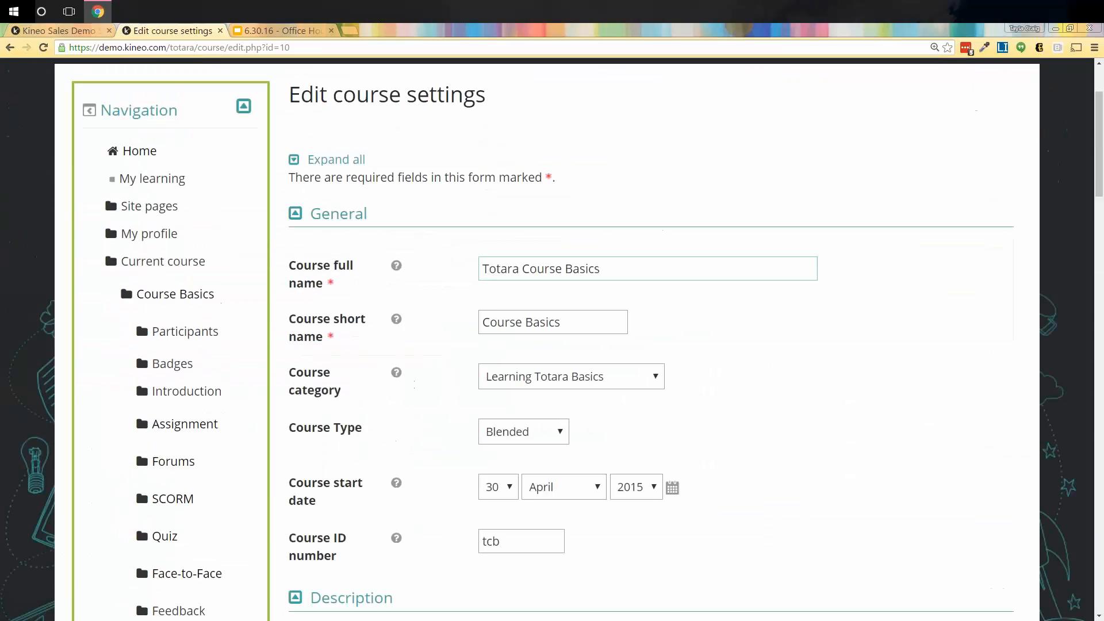
scroll(661, 237, "up", 2)
mouse_move(741, 150)
left_click(723, 186)
left_click(598, 121)
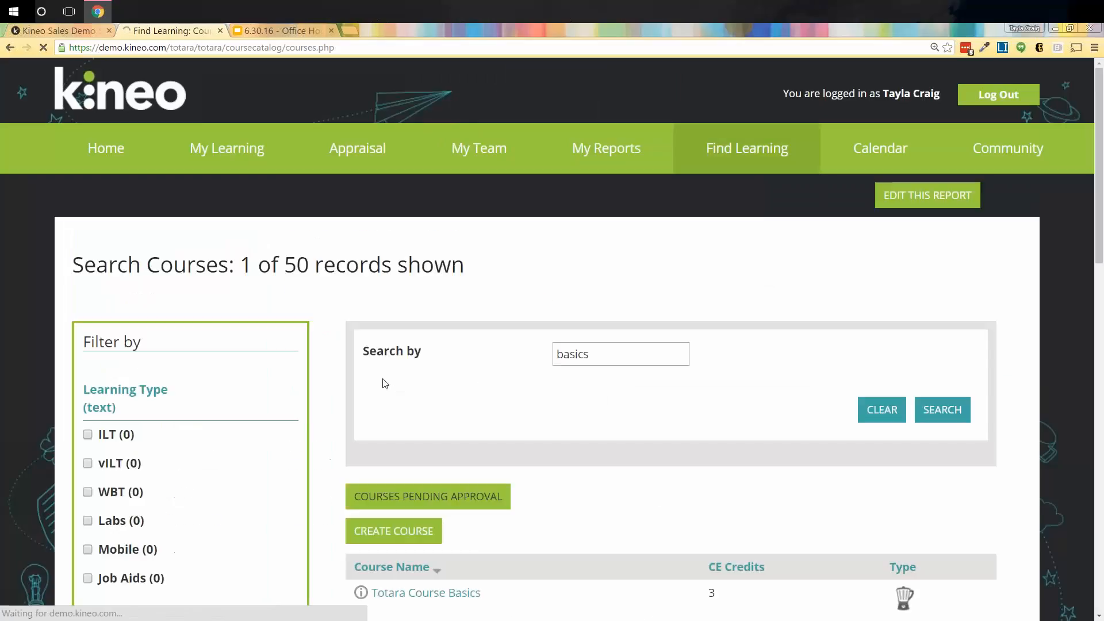
- Examine the catalog's Learning Type, Competencies and Tags filters for the course search
scroll(385, 384, "down", 4)
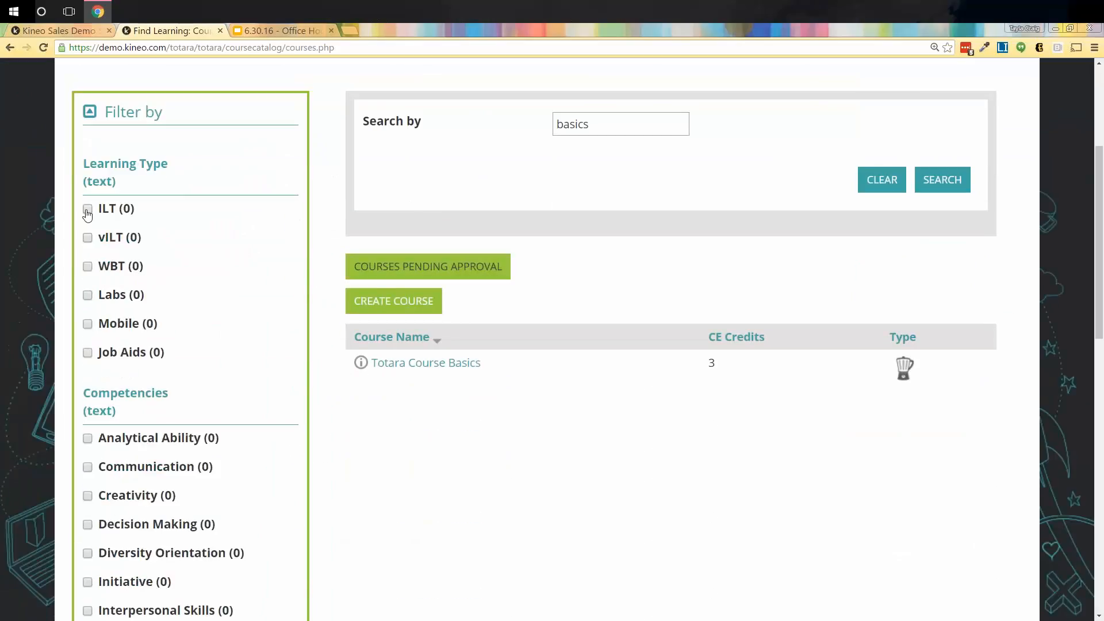
scroll(165, 355, "down", 1)
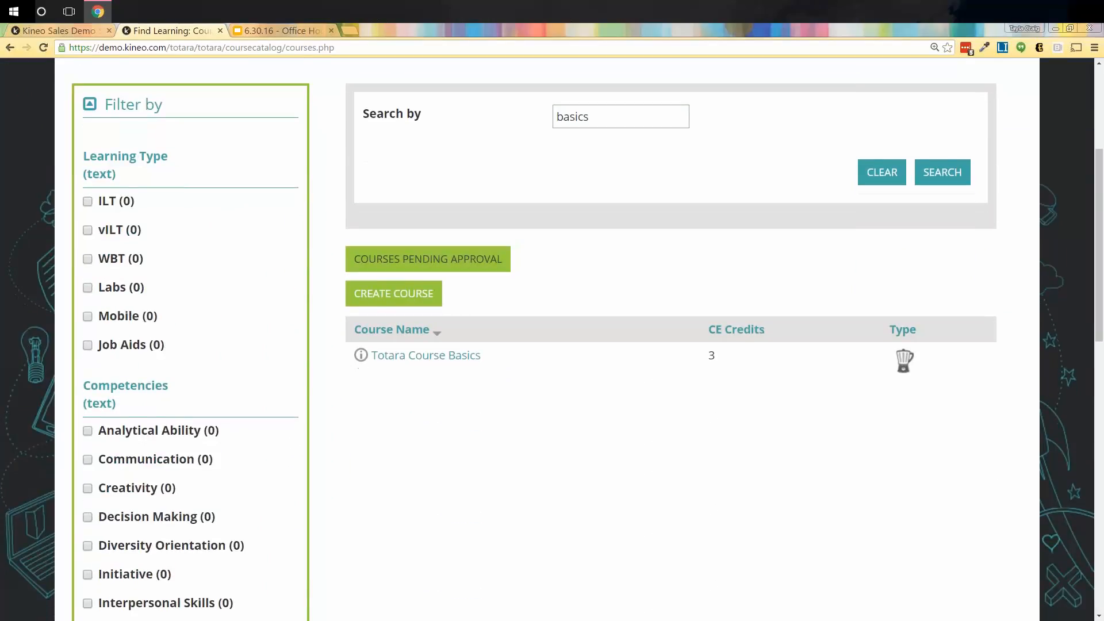
scroll(172, 438, "down", 5)
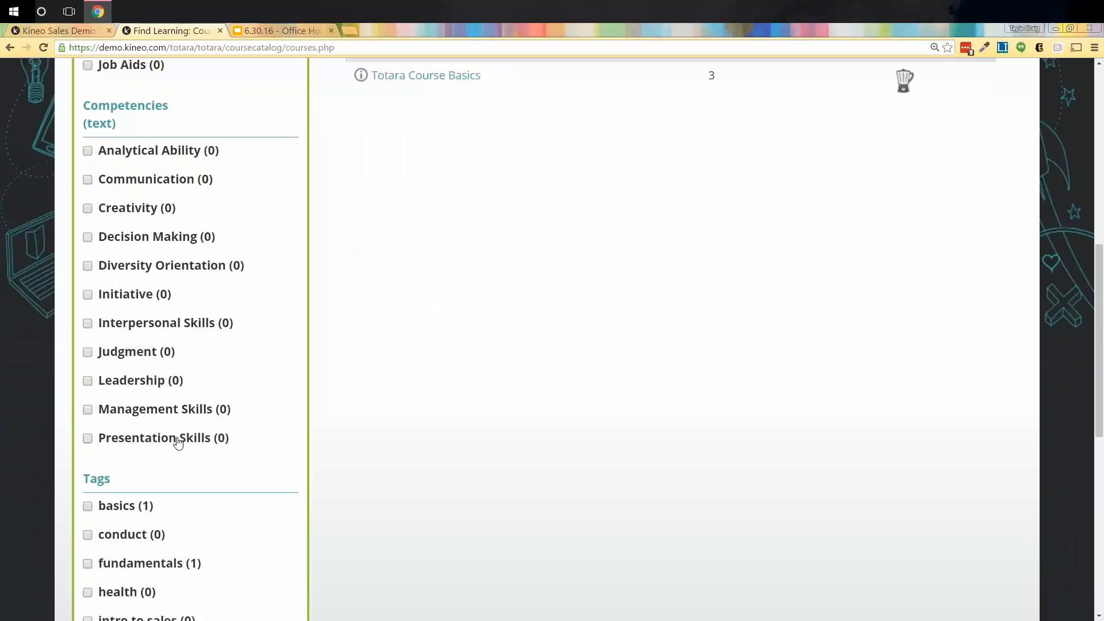
scroll(221, 399, "up", 8)
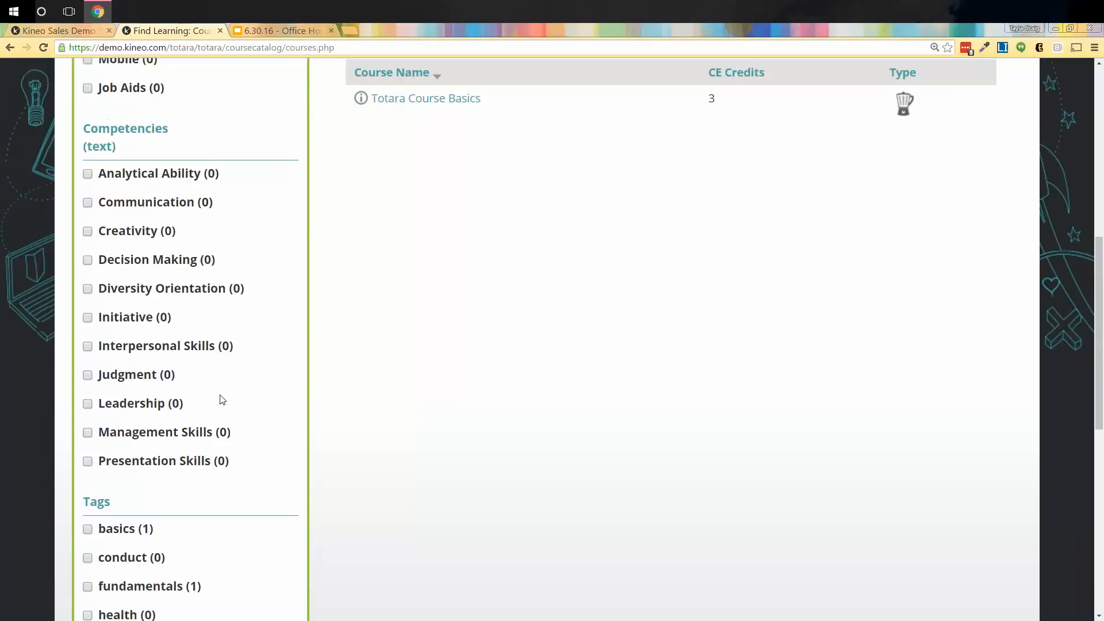
scroll(222, 398, "up", 1)
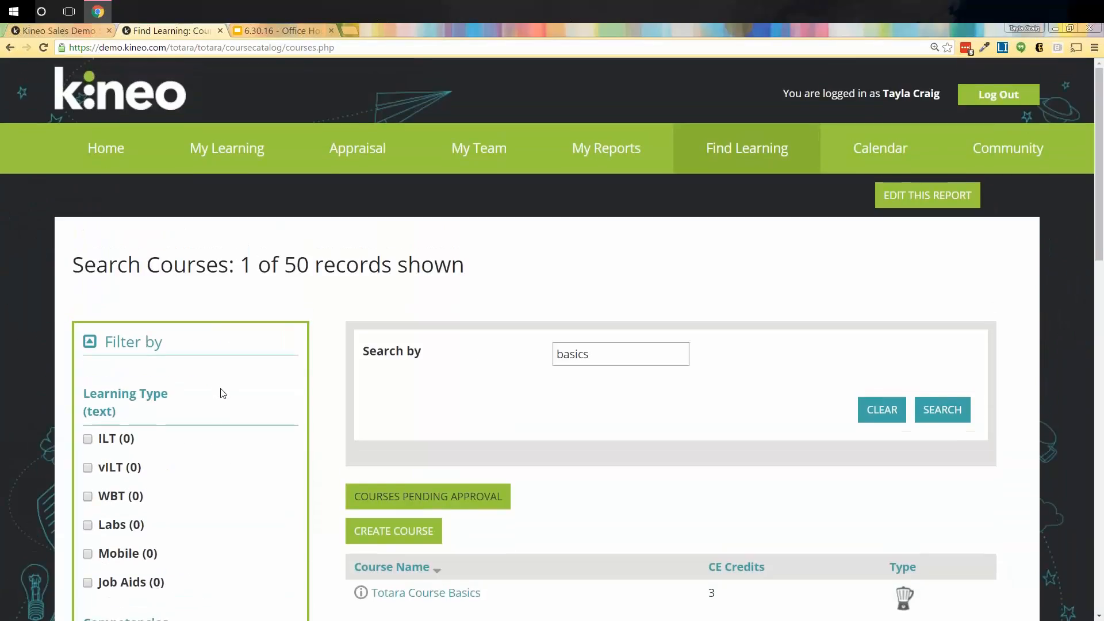
- Return to the site's home page and expand Site administration in the Administration block
left_click(117, 167)
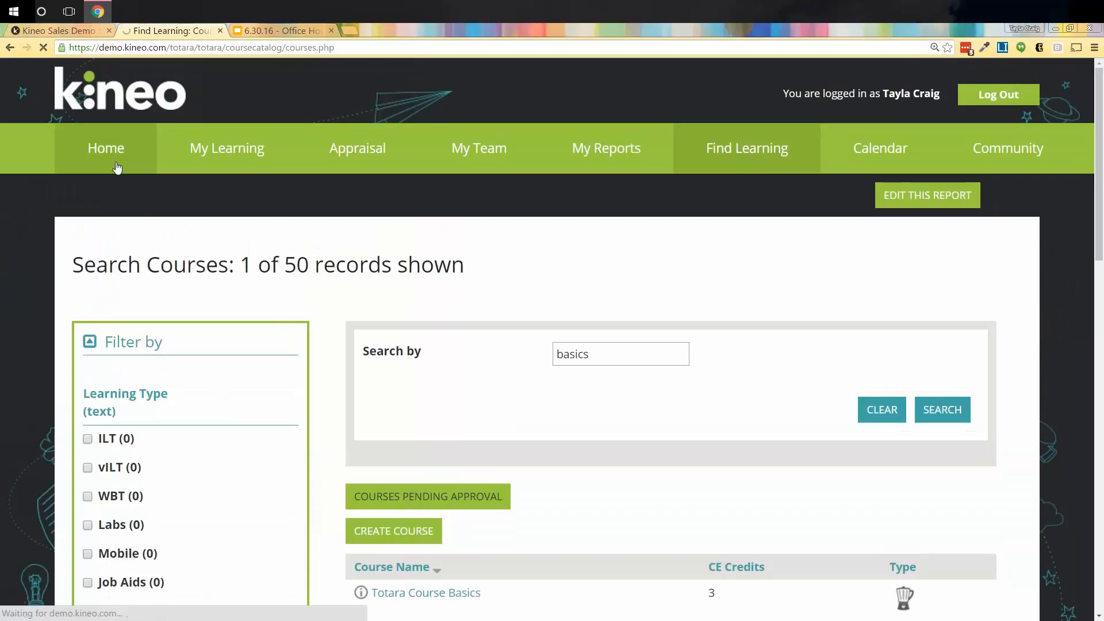
mouse_move(292, 185)
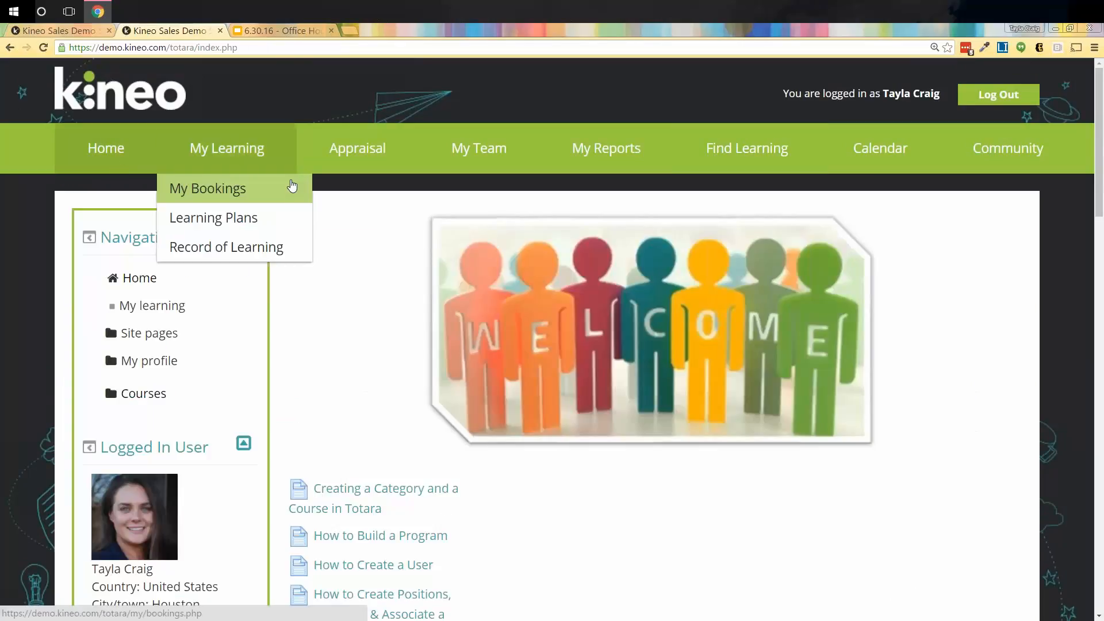
scroll(292, 183, "down", 8)
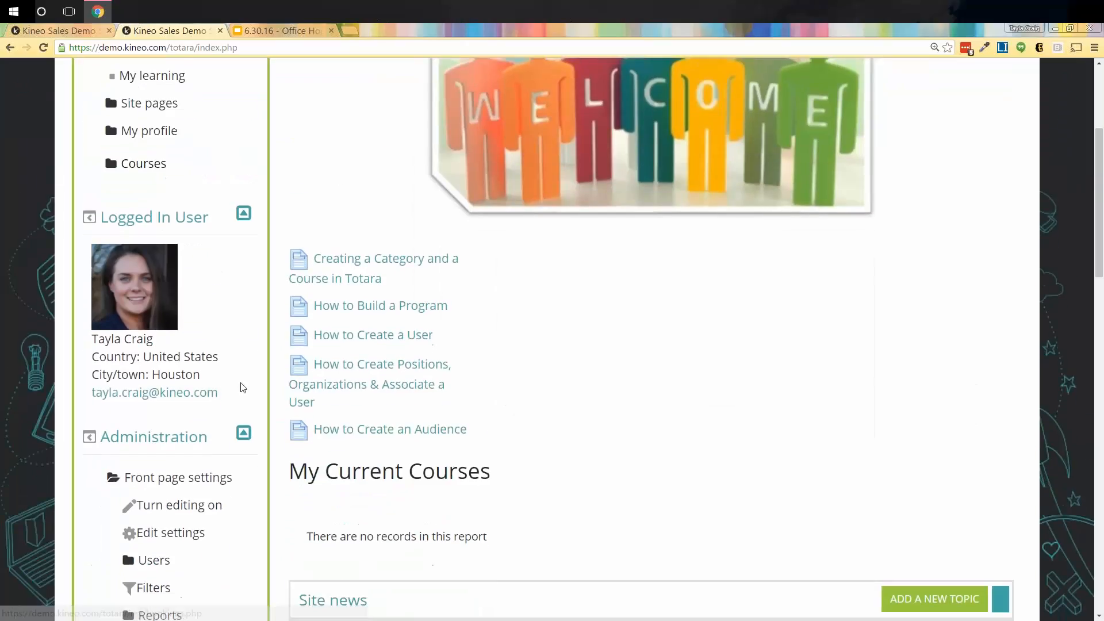
scroll(244, 379, "down", 2)
left_click(109, 483)
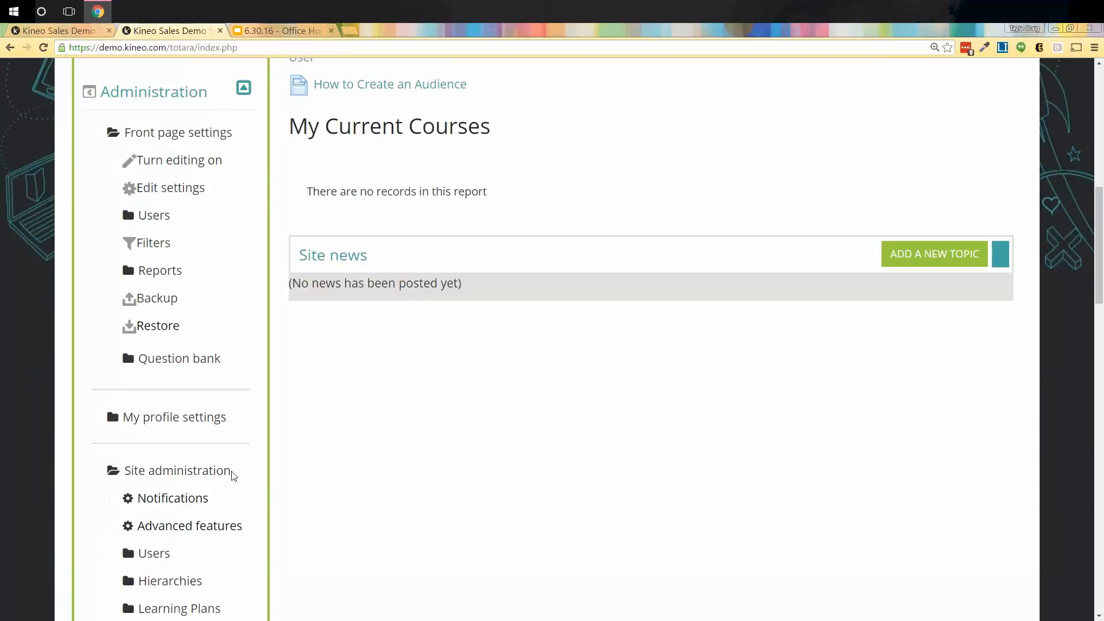
- Open the type management page for Organizations within the Hierarchies section of Site administration
scroll(232, 471, "down", 2)
scroll(160, 288, "down", 1)
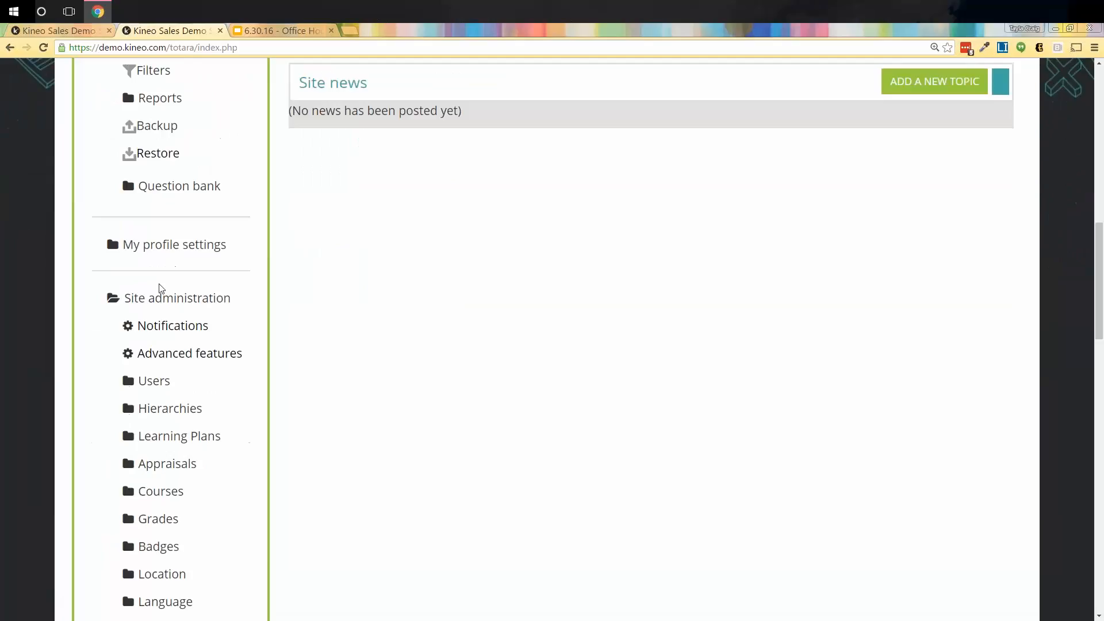
left_click(127, 409)
left_click(146, 438)
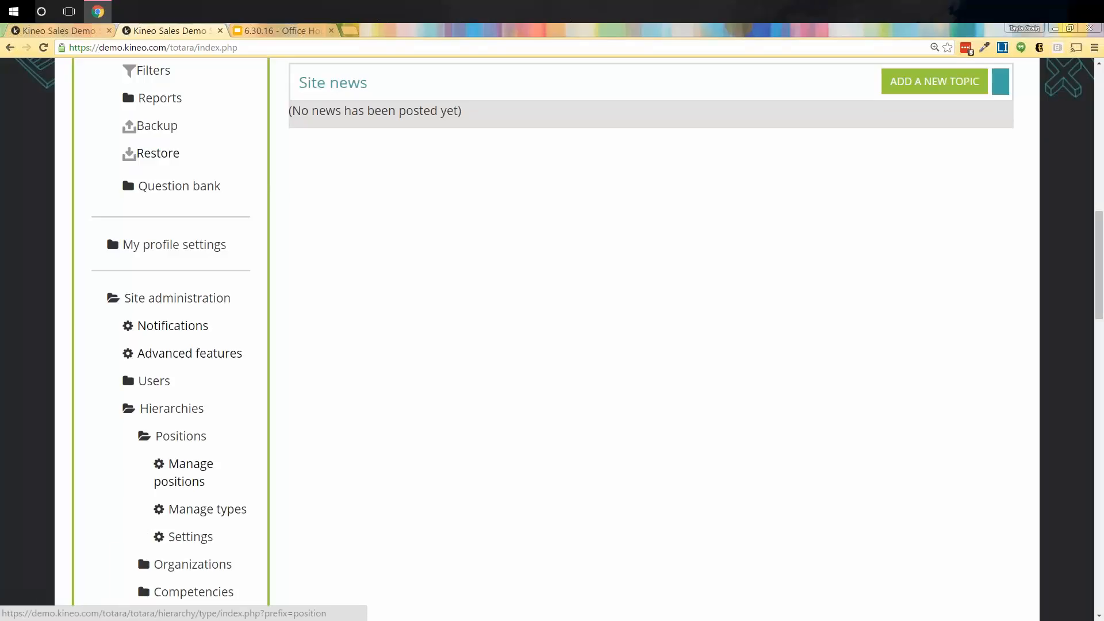
scroll(121, 520, "down", 1)
left_click(146, 506)
scroll(148, 520, "down", 2)
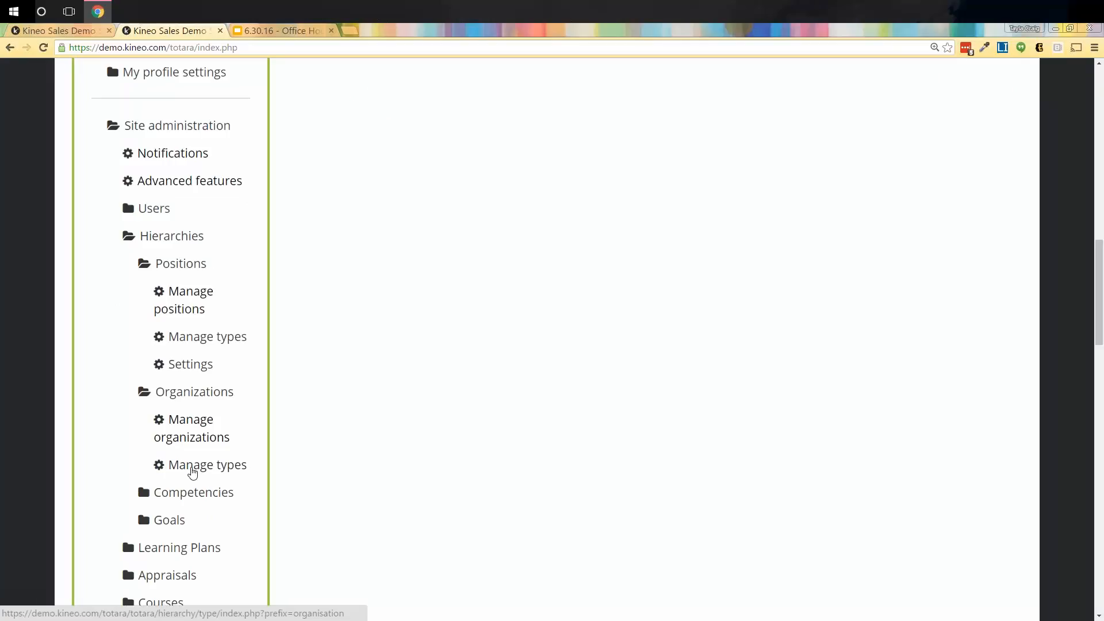
left_click(192, 471)
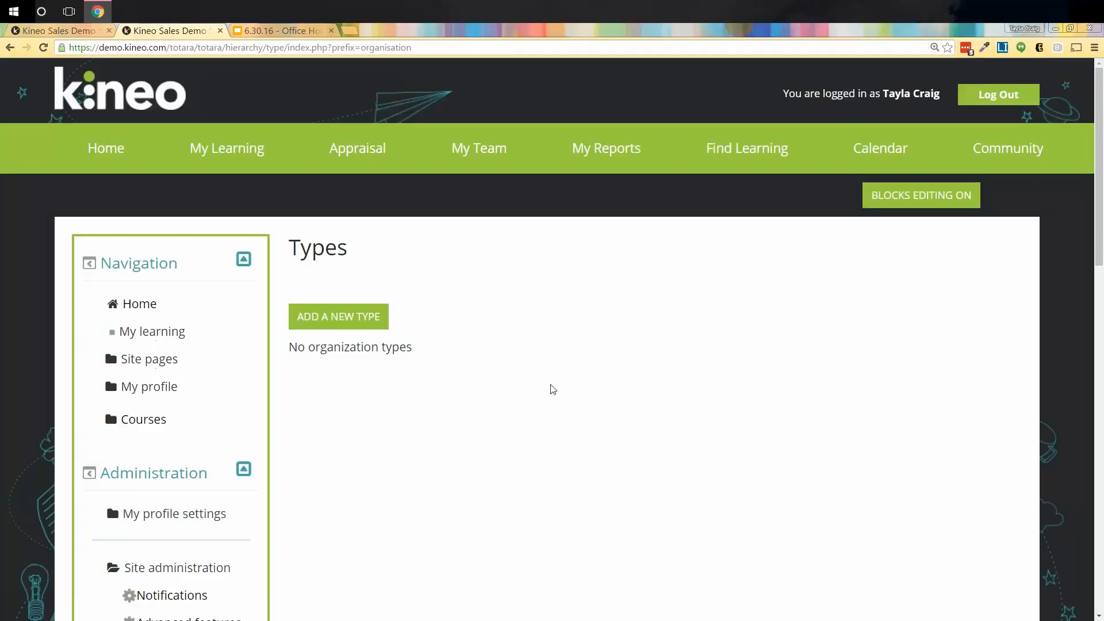
- Create an organization type with the full name Store Type and ID number st, and save it
left_click(354, 334)
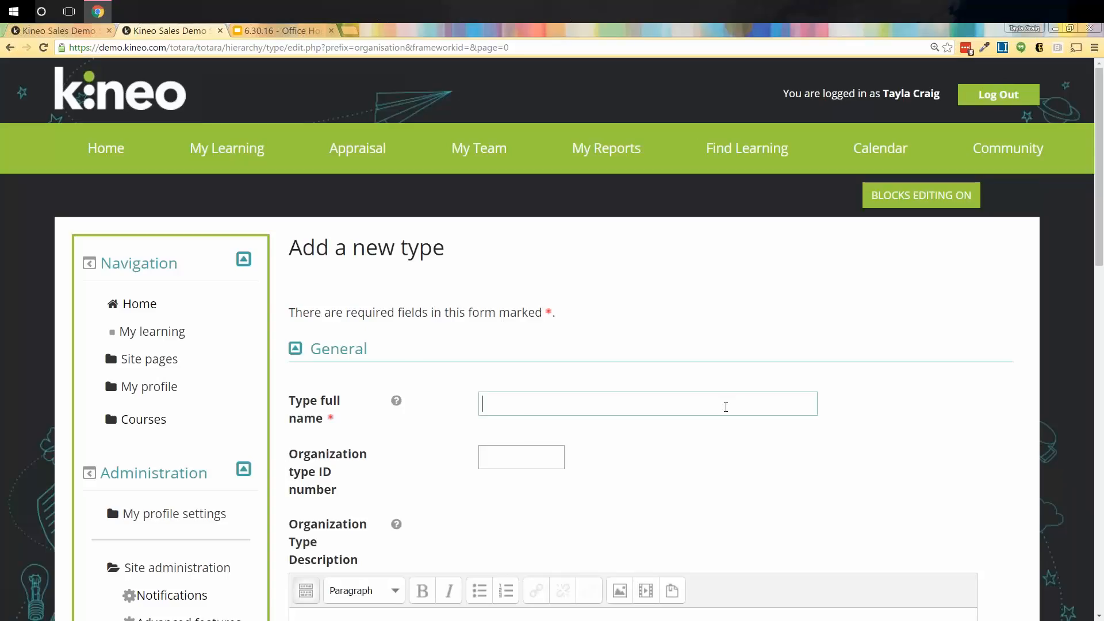
type("Store Type")
left_click(533, 457)
type("st")
scroll(109, 348, "down", 8)
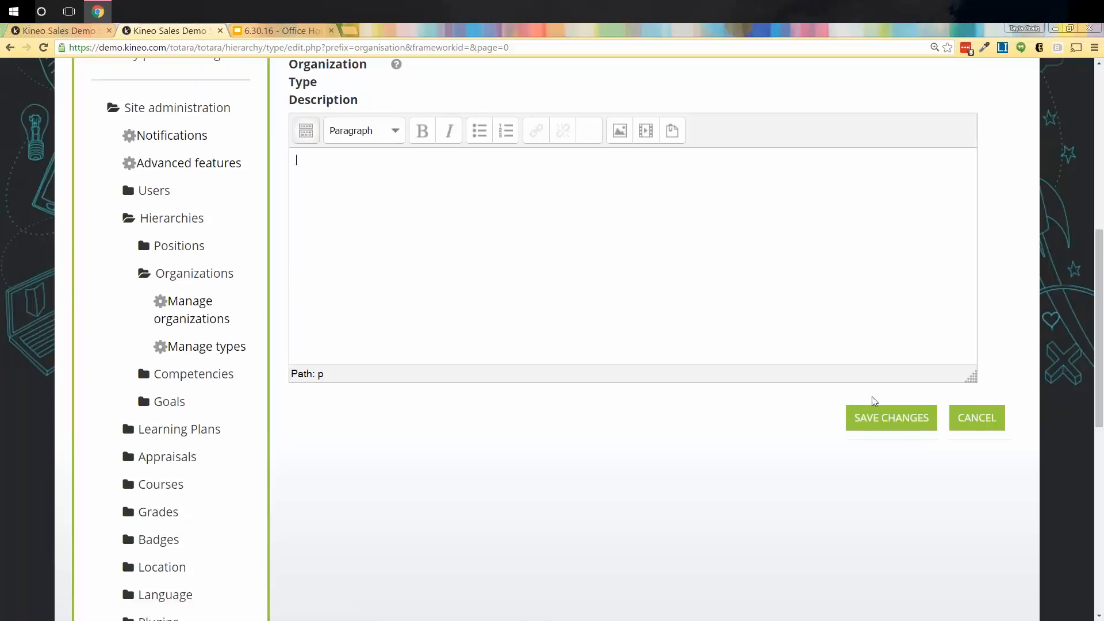
left_click(883, 428)
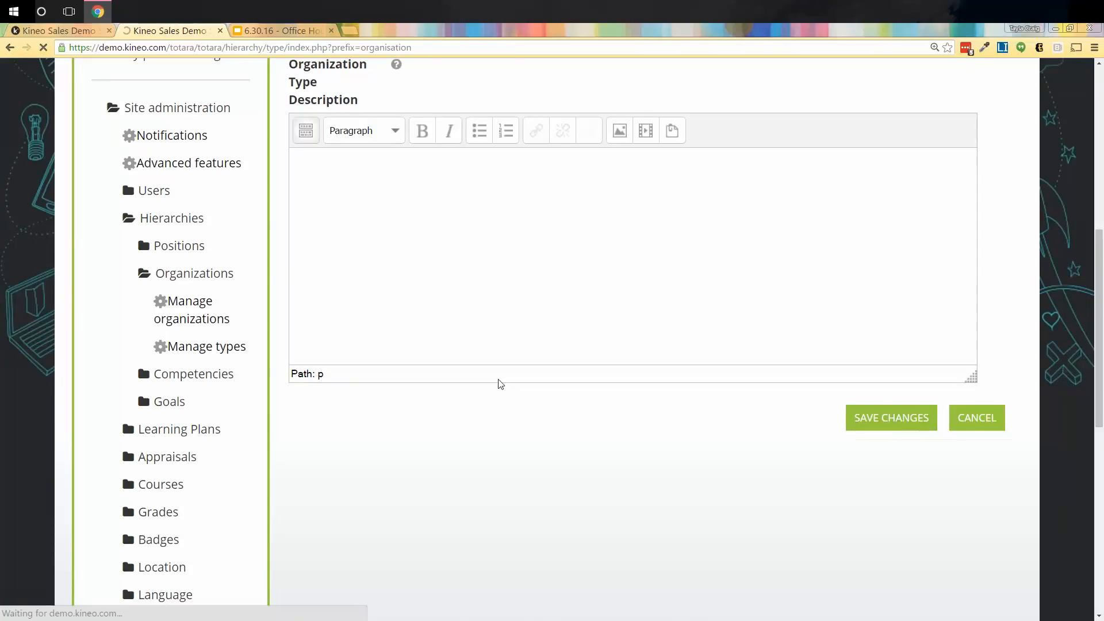
- Open the Store Type organization type and start a new Multi-select custom field in it
scroll(499, 382, "down", 2)
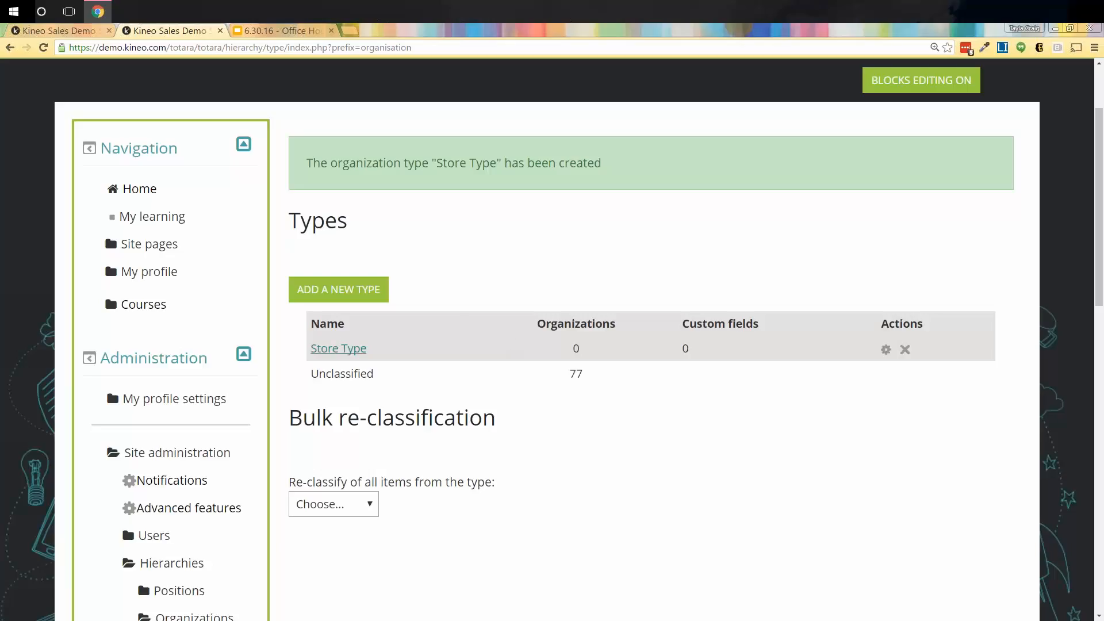
left_click(337, 354)
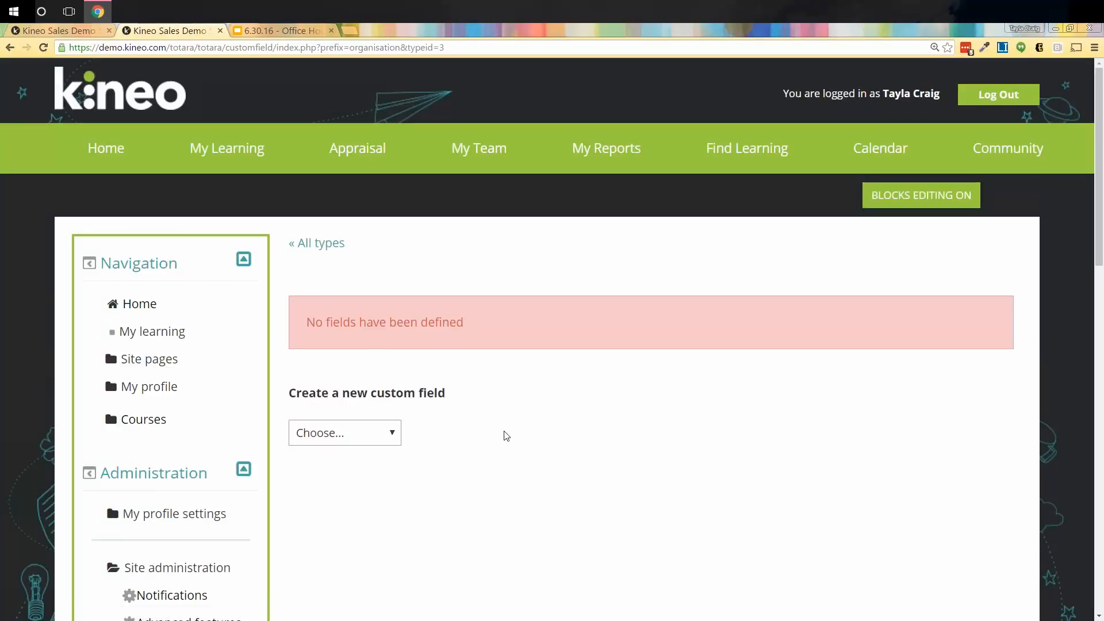
left_click(393, 433)
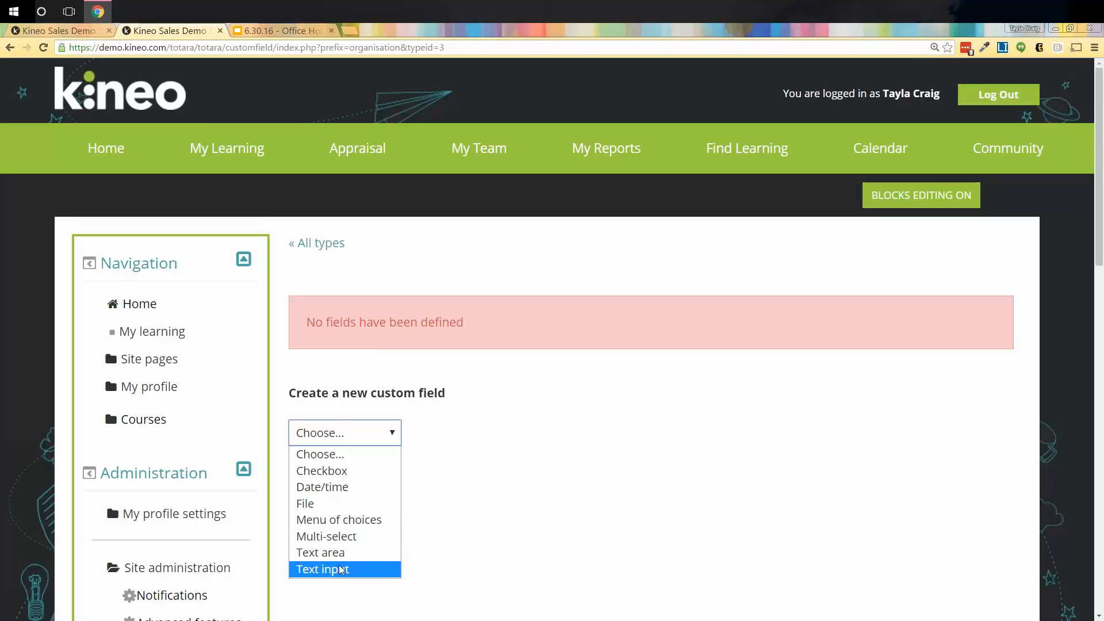
left_click(327, 537)
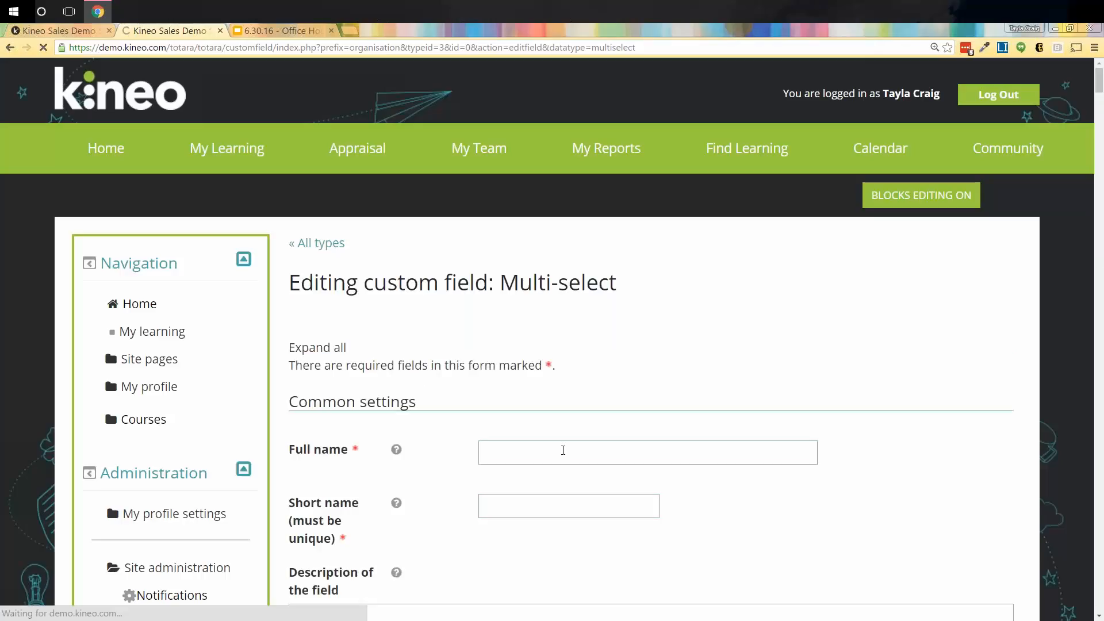
- Give the multi-select custom field the full name Store type and the short name st
type("St")
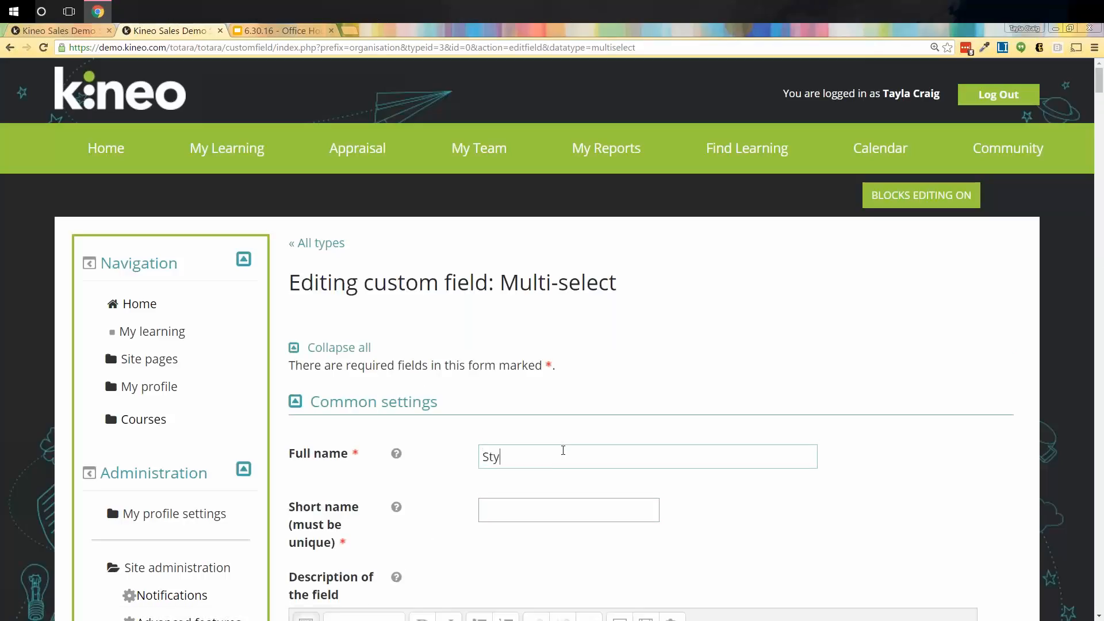
type("ore type")
scroll(552, 460, "down", 1)
left_click(538, 452)
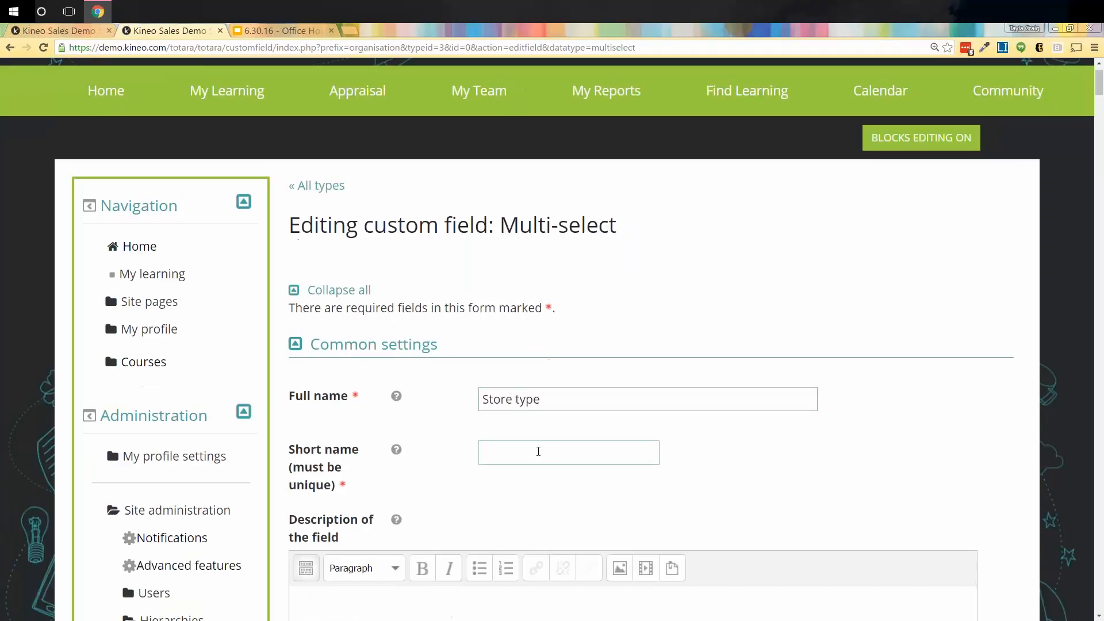
type("st")
- Enter OO and F as the first two menu options and save the custom field
scroll(542, 492, "down", 10)
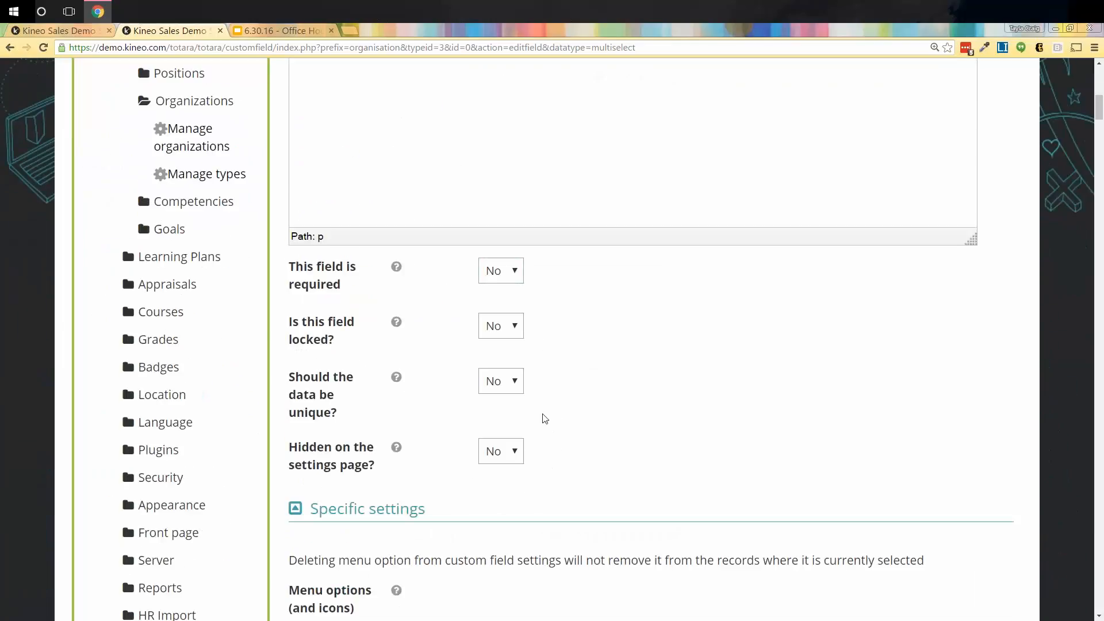
scroll(612, 434, "down", 4)
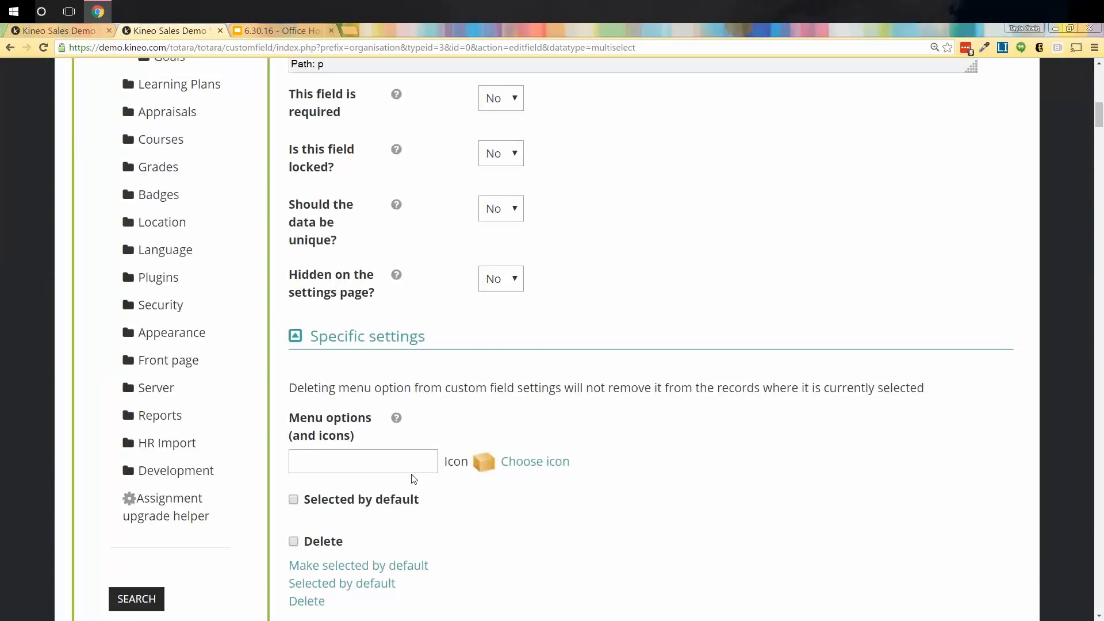
left_click(368, 403)
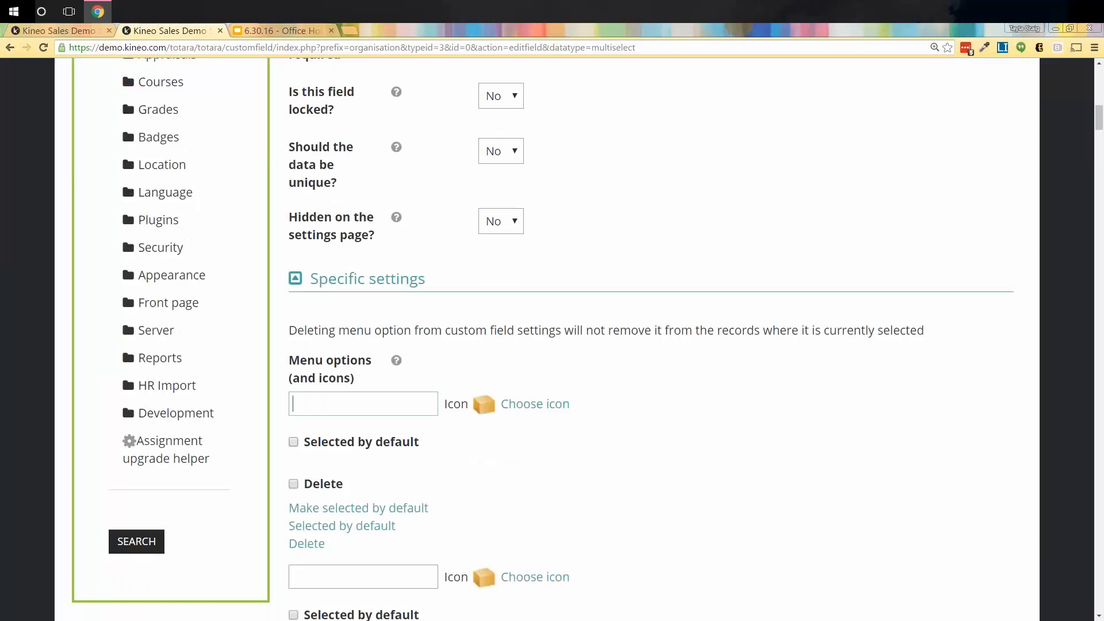
type("OO")
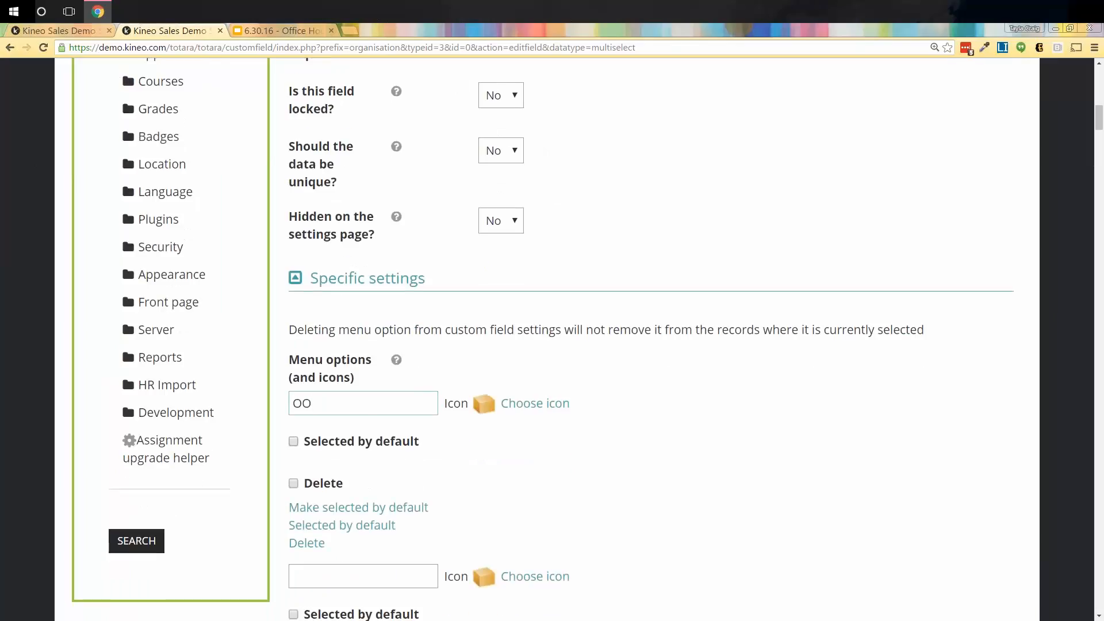
scroll(388, 408, "down", 3)
left_click(389, 408)
type("F")
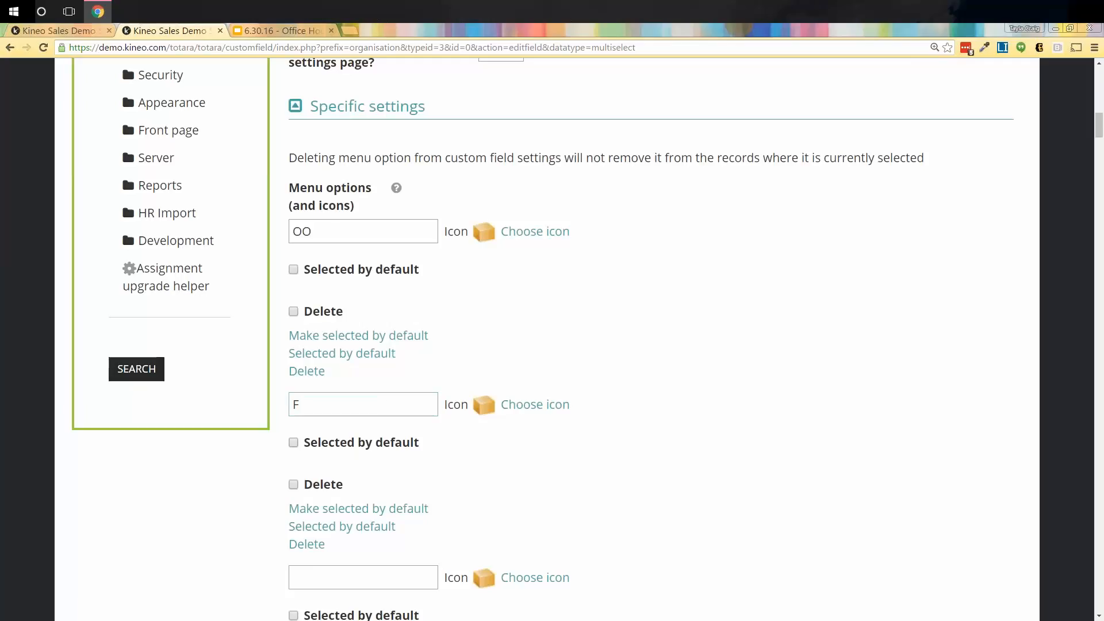
scroll(481, 470, "down", 1)
scroll(477, 457, "down", 5)
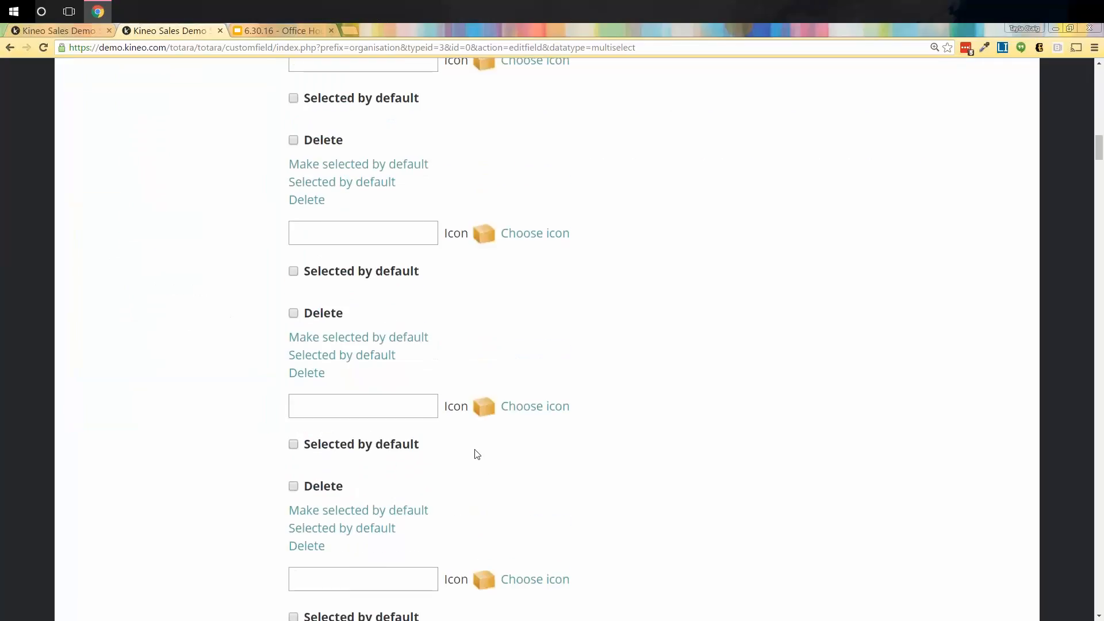
scroll(476, 454, "down", 20)
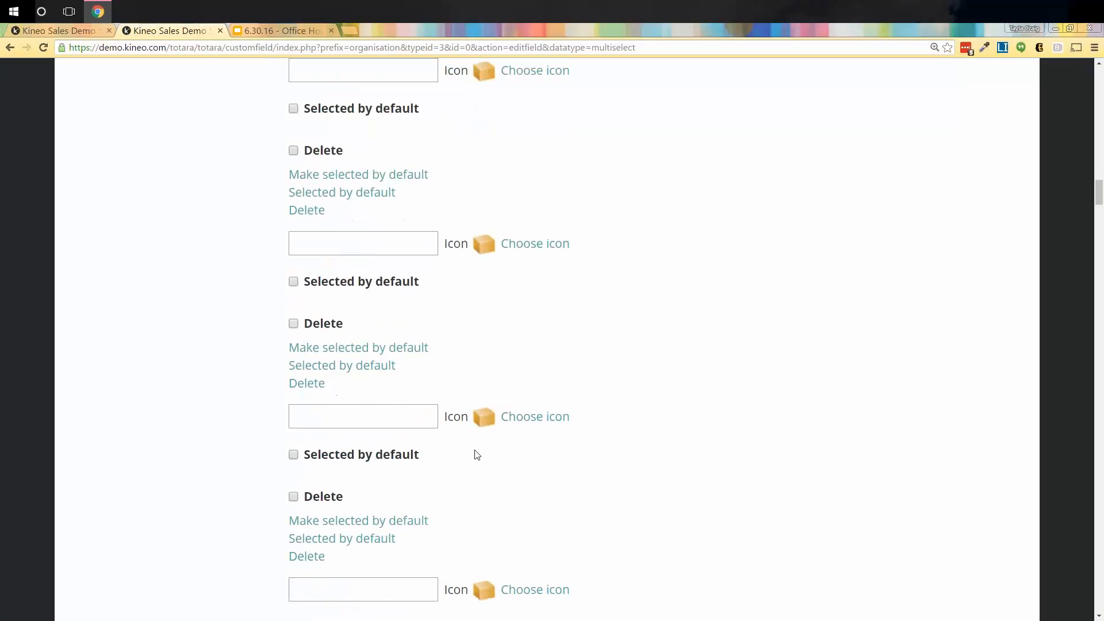
scroll(476, 457, "down", 20)
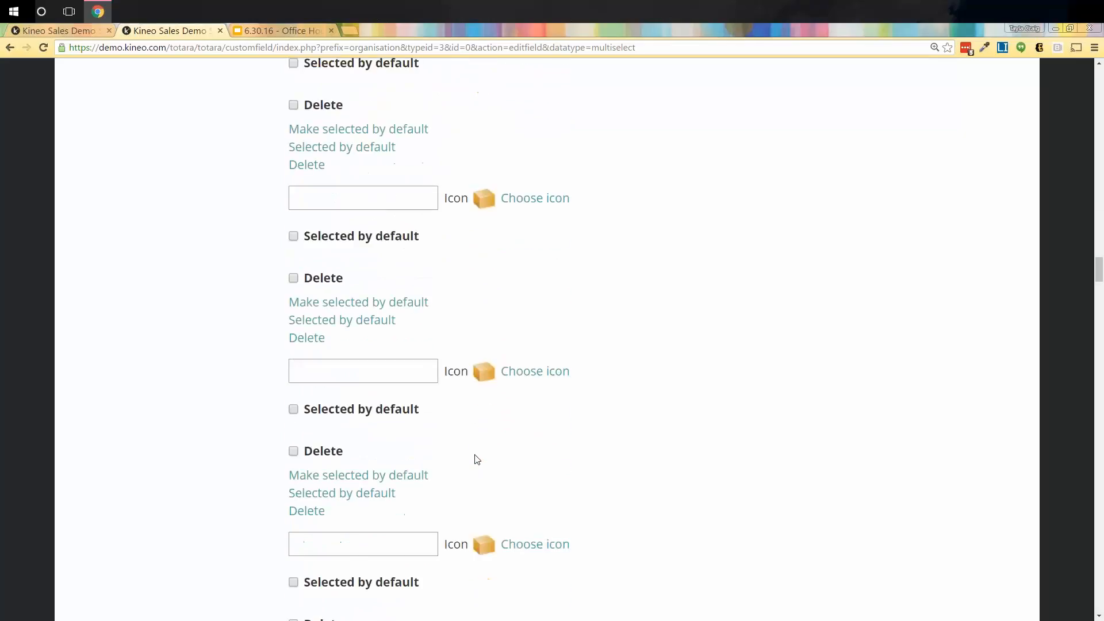
scroll(1088, 415, "down", 20)
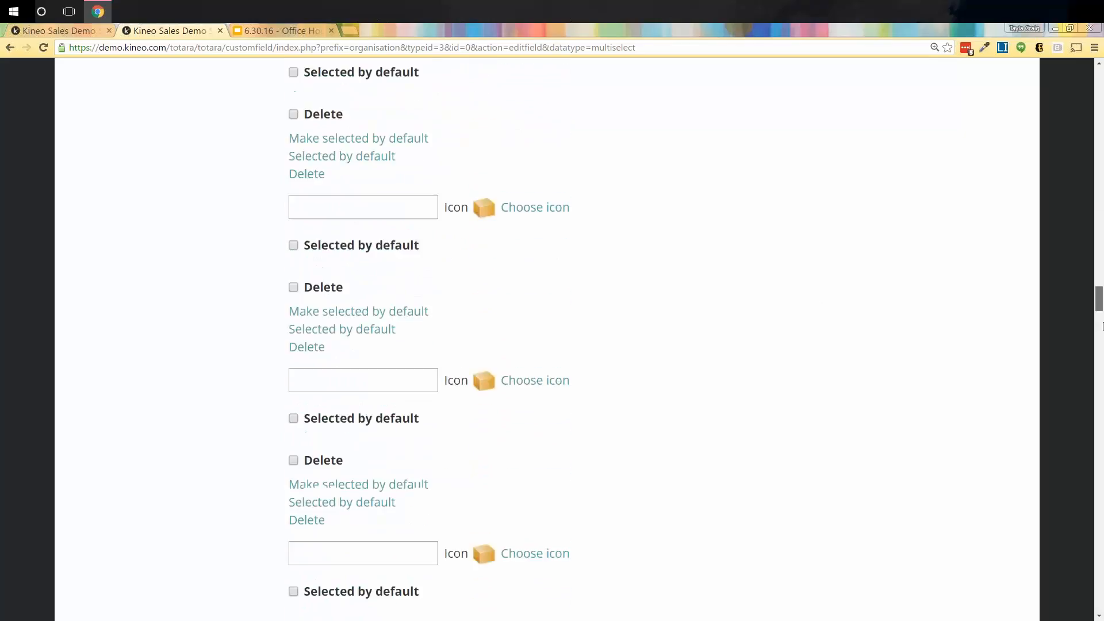
scroll(1081, 500, "down", 20)
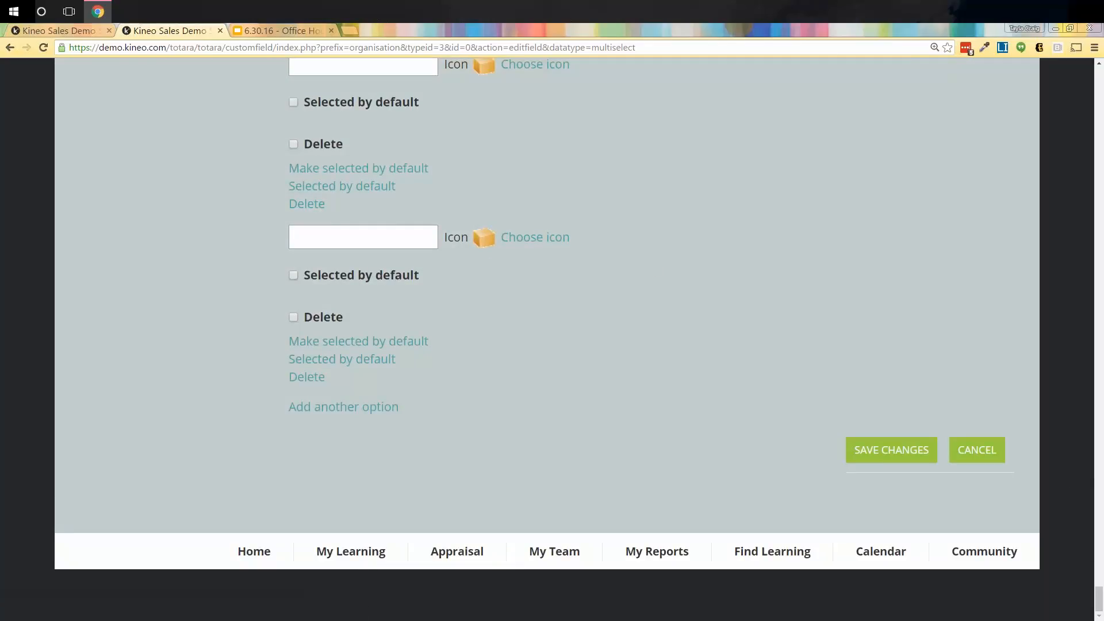
left_click(341, 358)
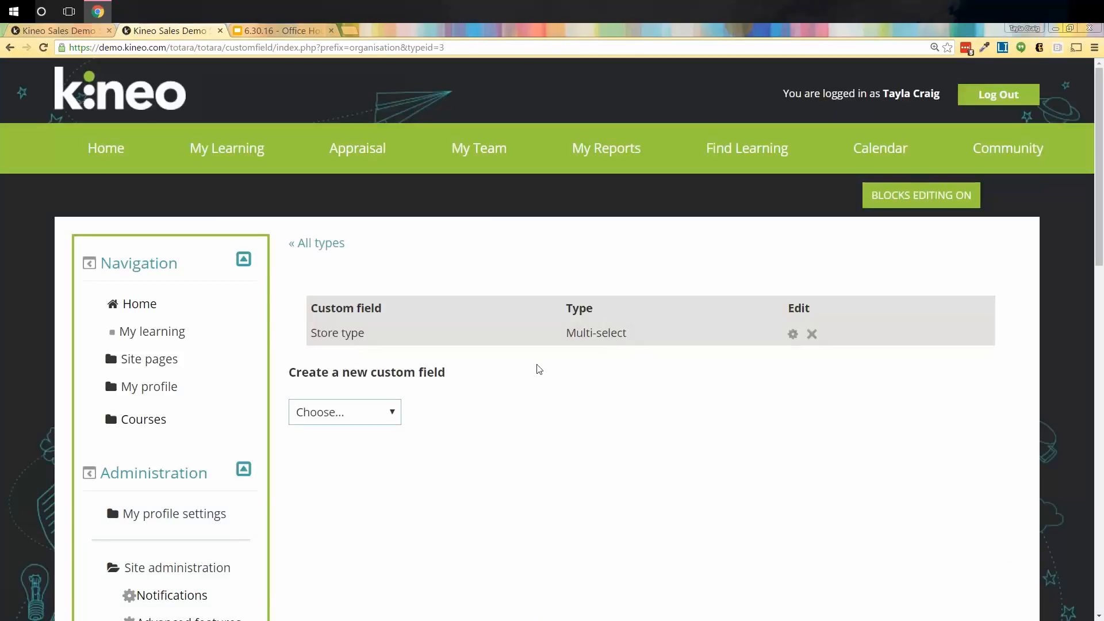
- Return to the list of all organization types and examine the organization counts and the Bulk re-classification option
scroll(379, 365, "down", 3)
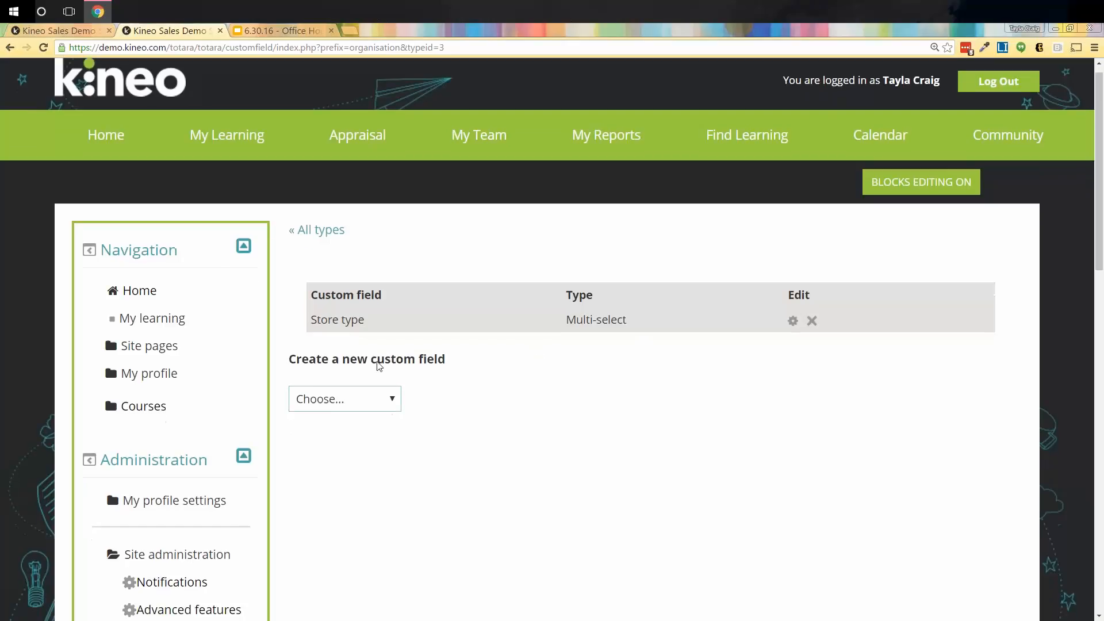
scroll(431, 281, "up", 3)
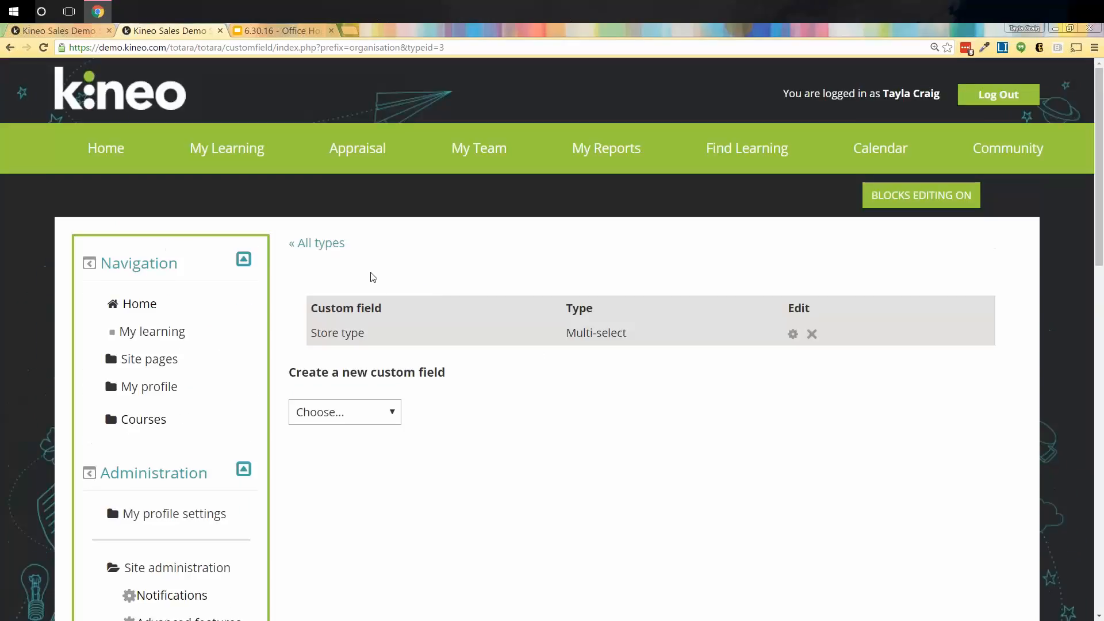
left_click(316, 243)
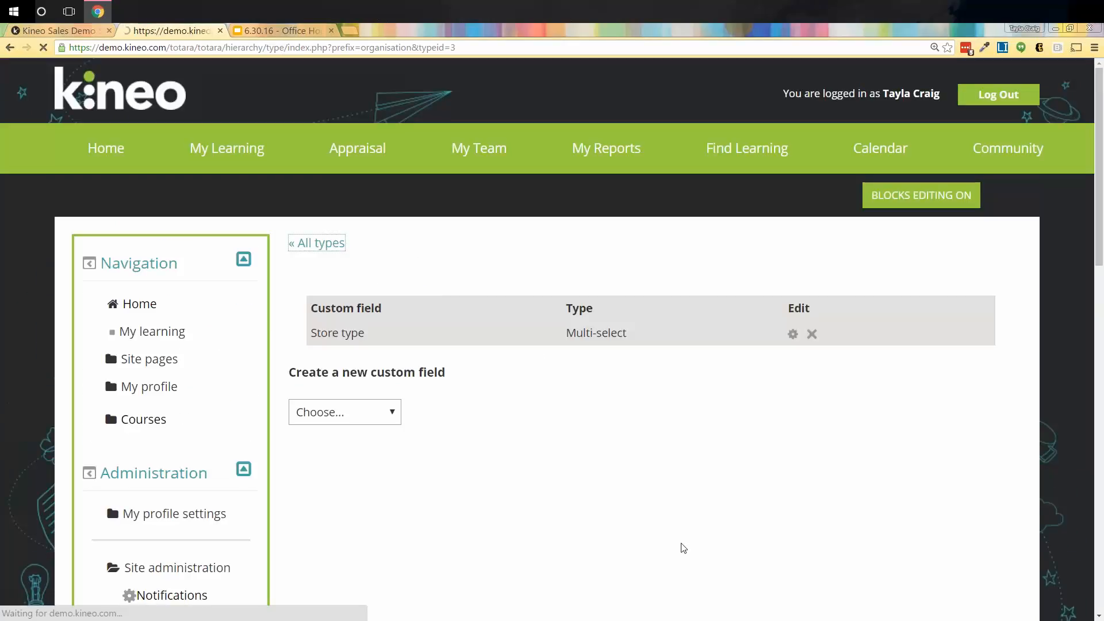
scroll(681, 547, "down", 2)
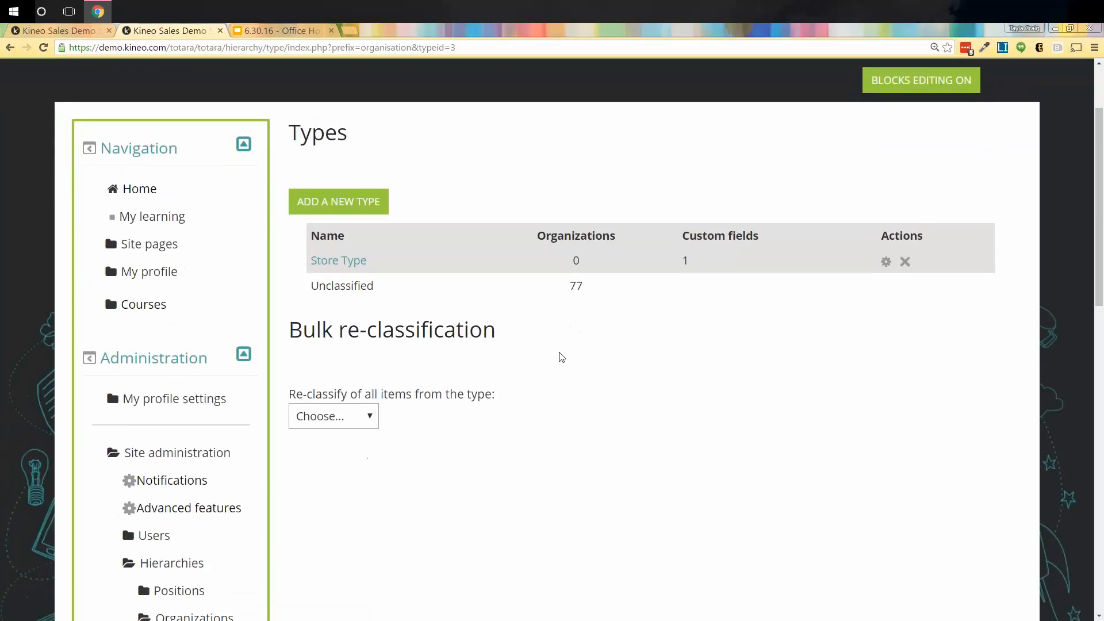
left_click_drag(570, 286, 594, 285)
left_click(573, 254)
scroll(345, 299, "down", 4)
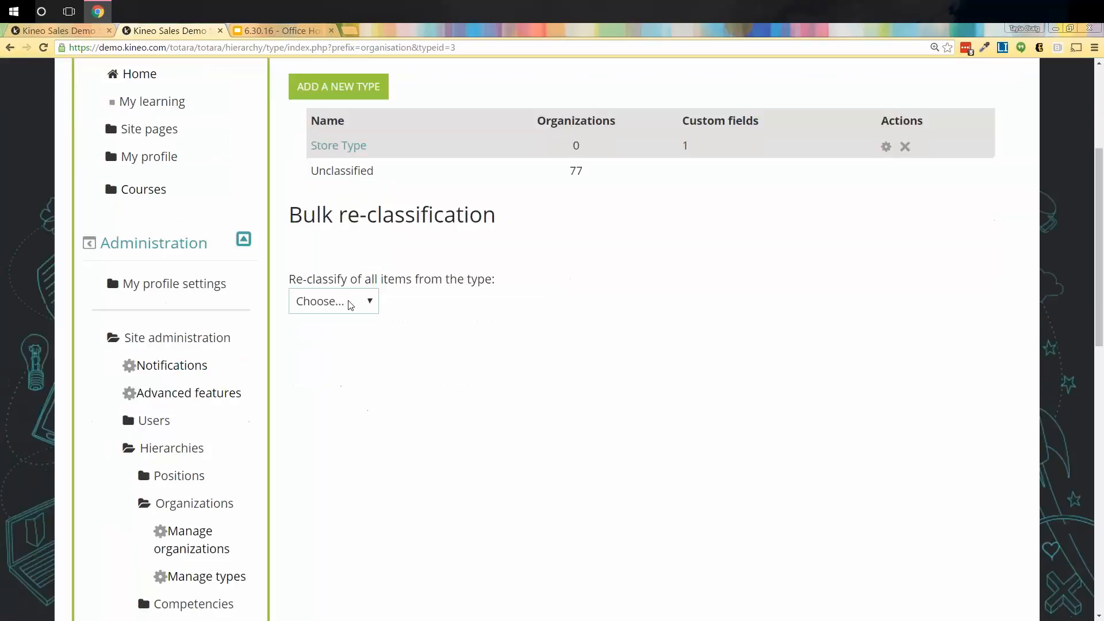
- Open the Company organization framework and bring its Houston District 1 stores into view
left_click(197, 433)
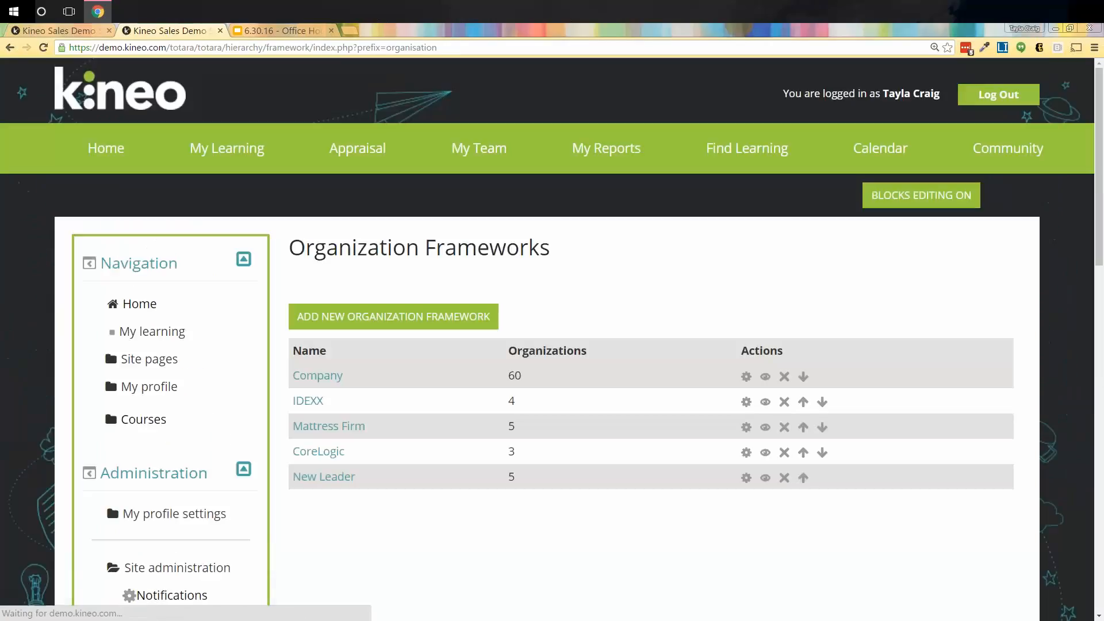
left_click(317, 376)
scroll(551, 528, "down", 3)
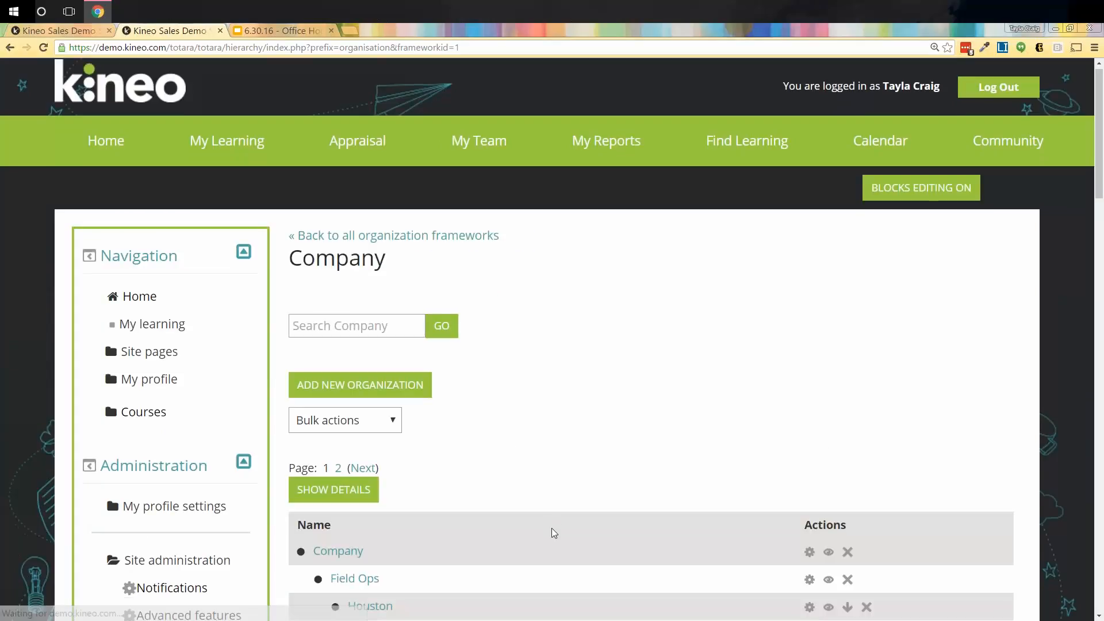
scroll(551, 527, "down", 4)
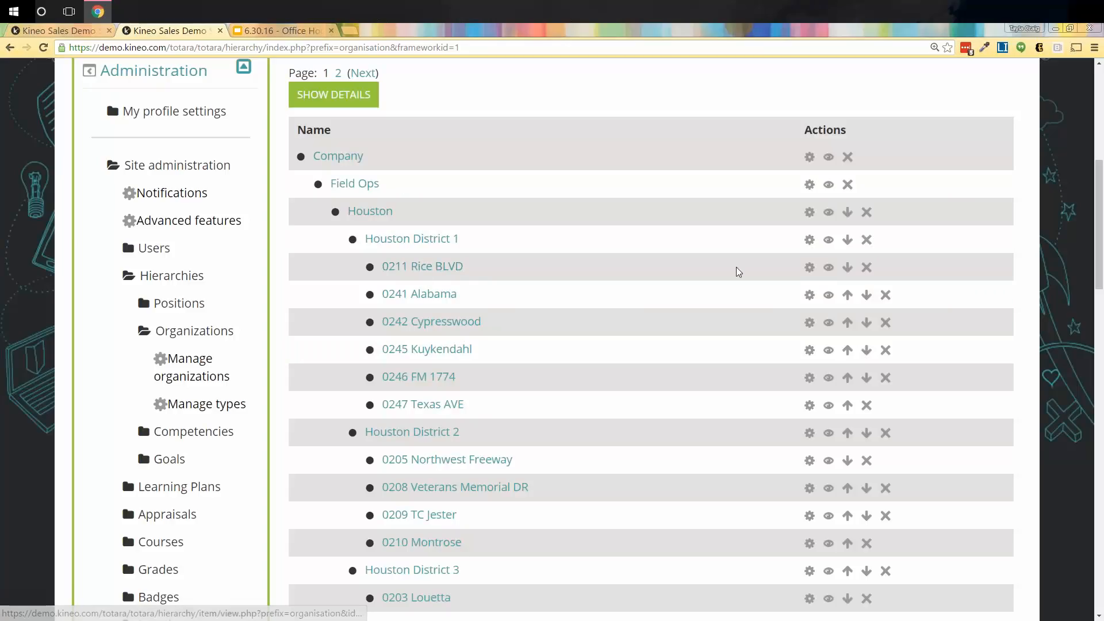
- Edit the 0211 Rice BLVD organization and re-classify it to the Store Type organization type
left_click(810, 271)
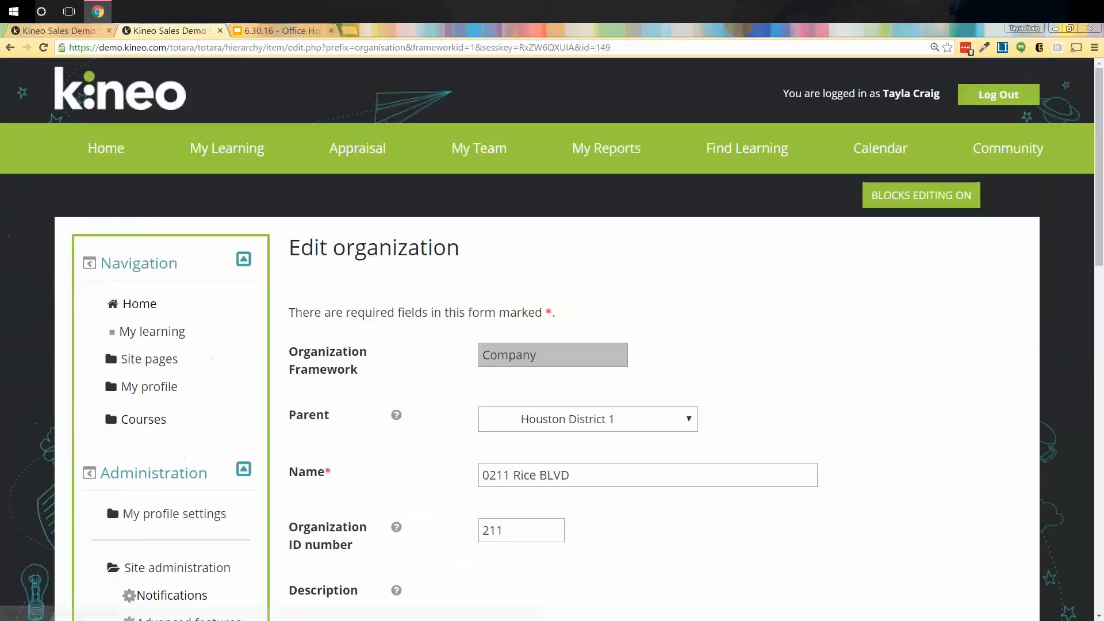
scroll(812, 274, "down", 8)
scroll(343, 287, "down", 3)
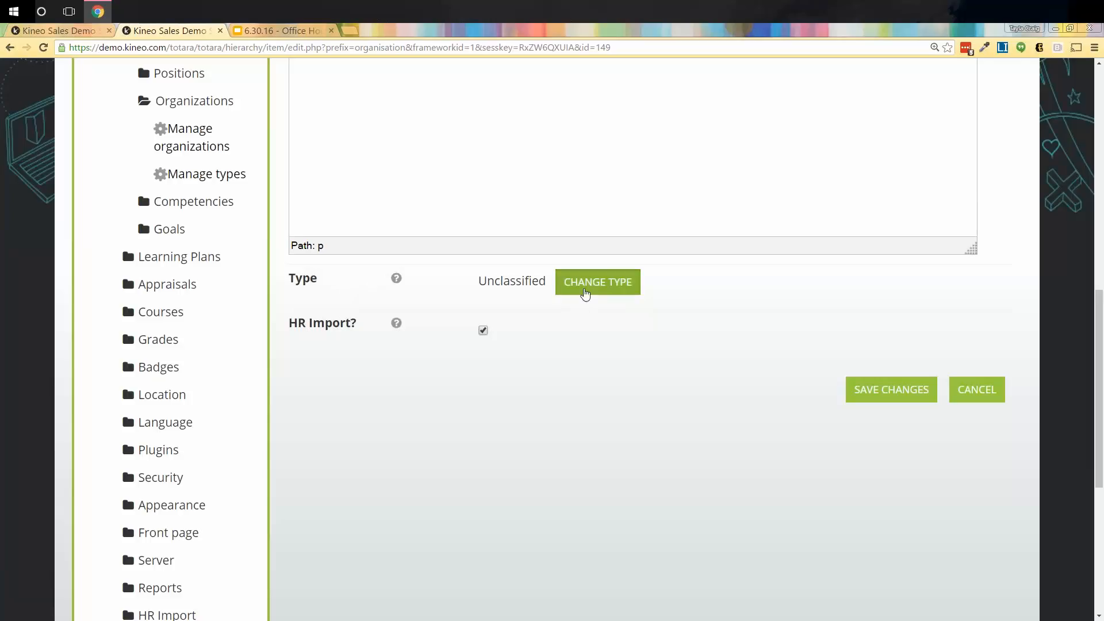
left_click(590, 287)
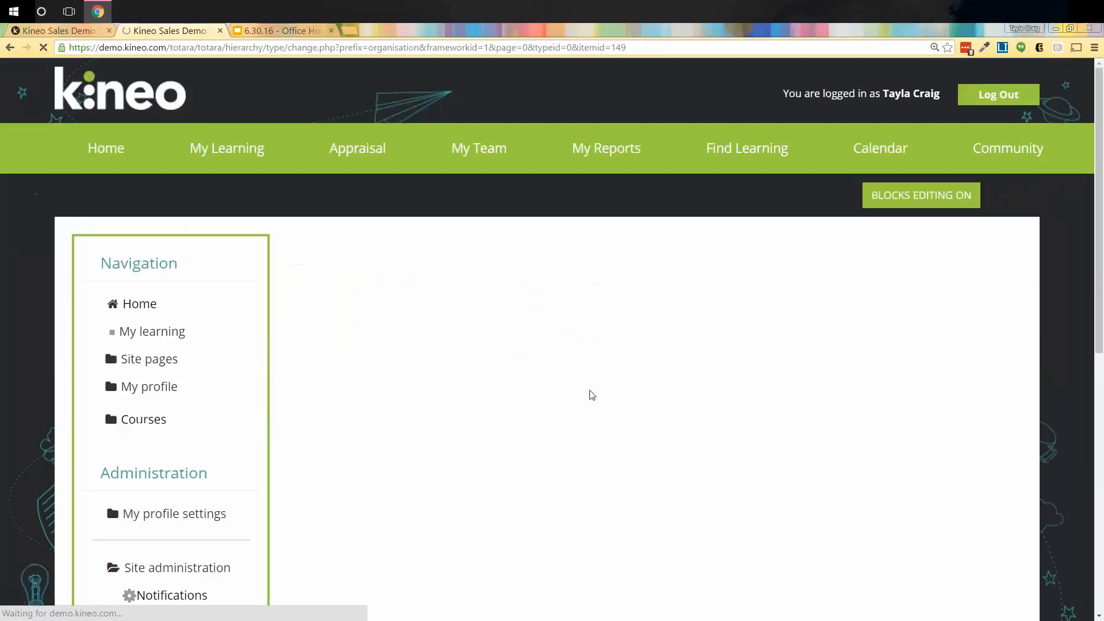
scroll(592, 459, "down", 2)
left_click(343, 390)
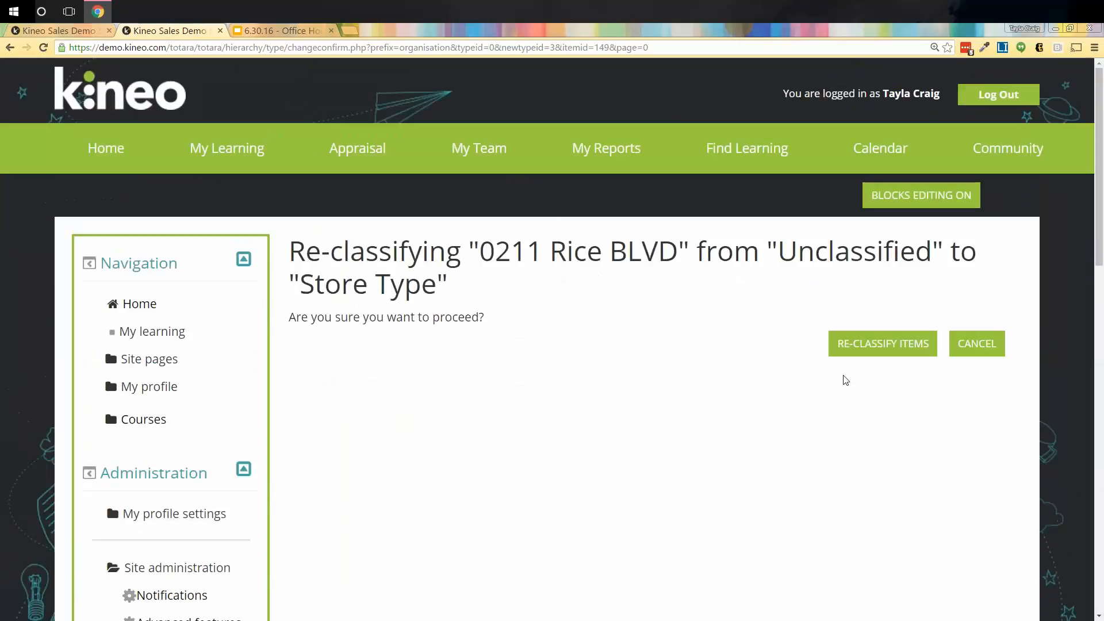
left_click(879, 353)
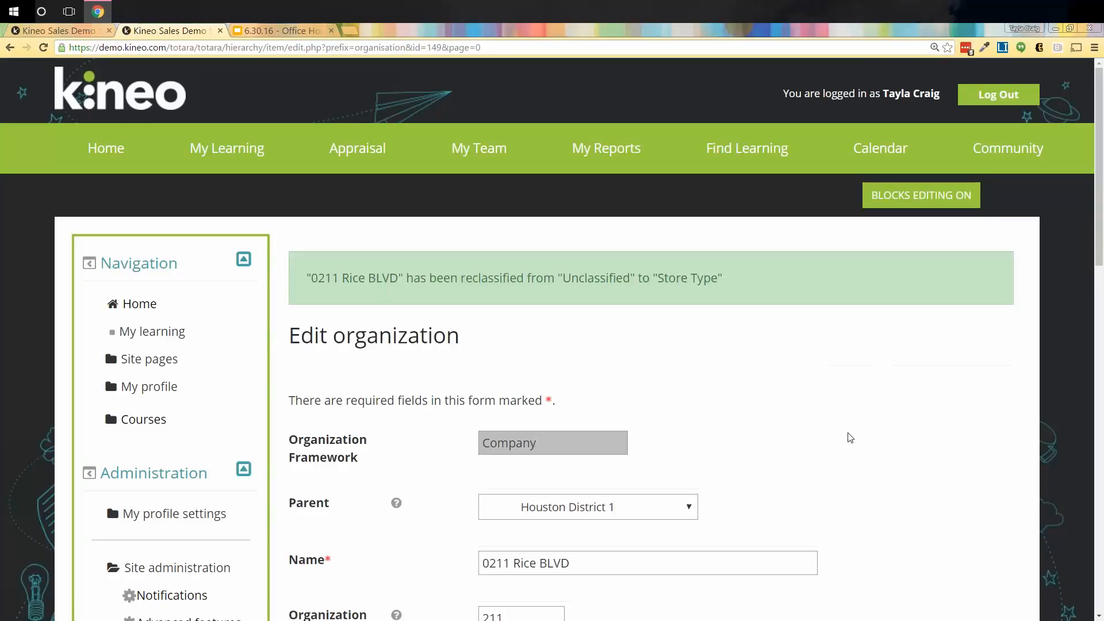
- Select OO as the Store type of 0211 Rice BLVD, save the organization, and highlight the value in its details
scroll(850, 438, "down", 12)
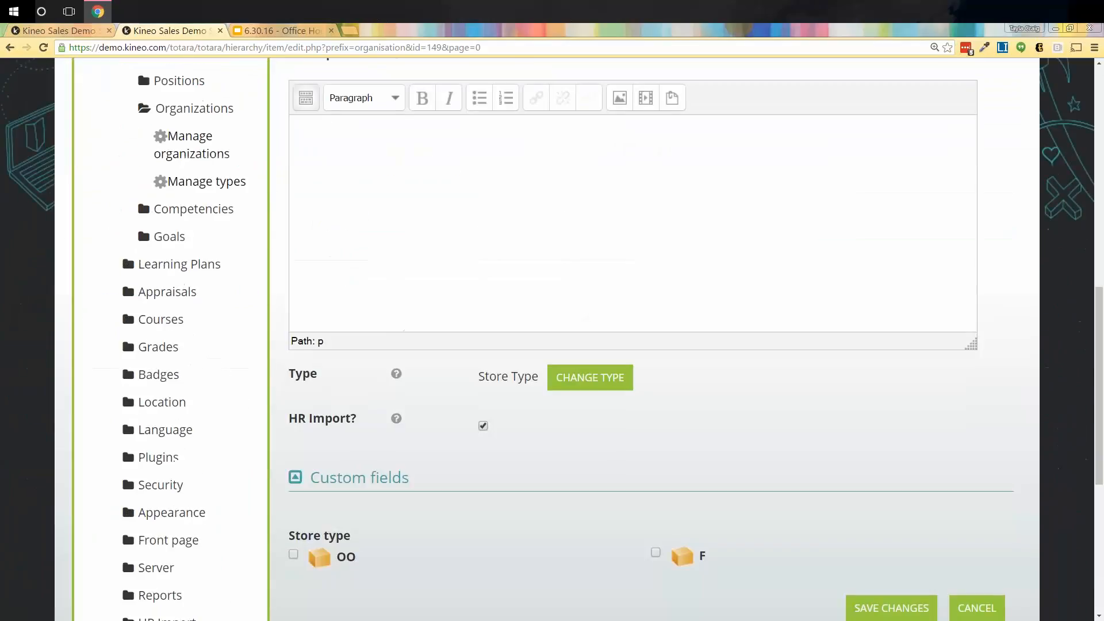
scroll(521, 410, "down", 1)
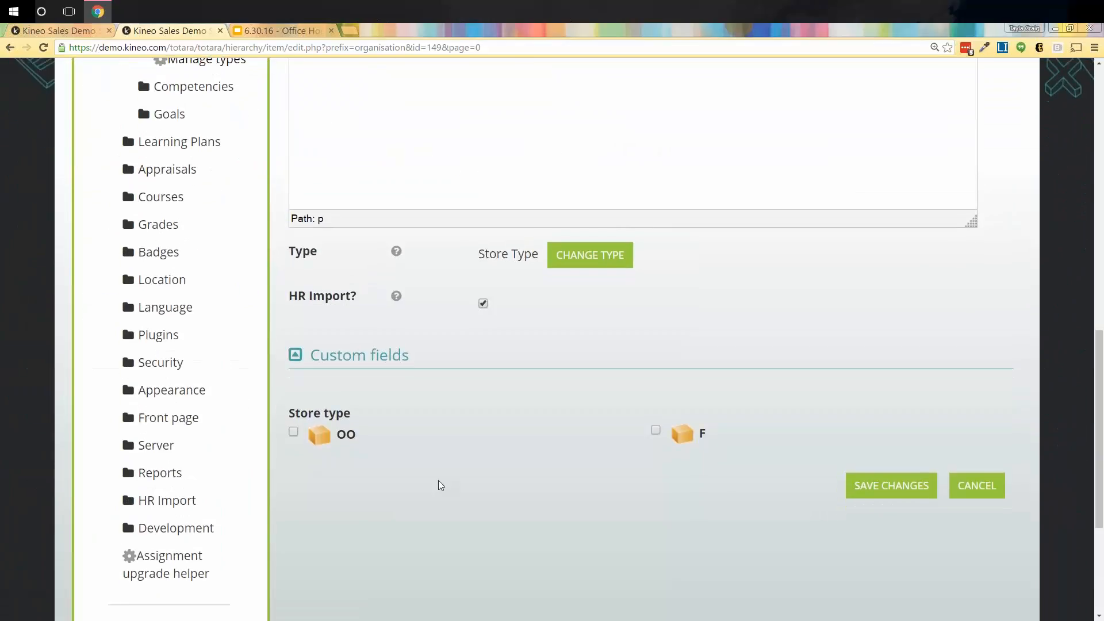
left_click(293, 431)
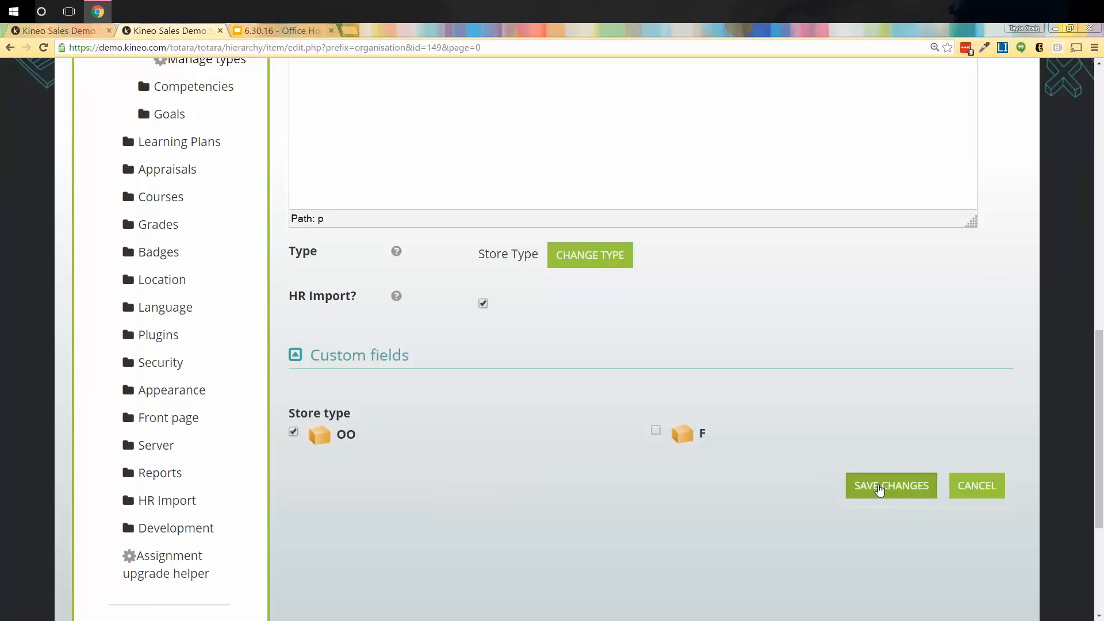
left_click(880, 489)
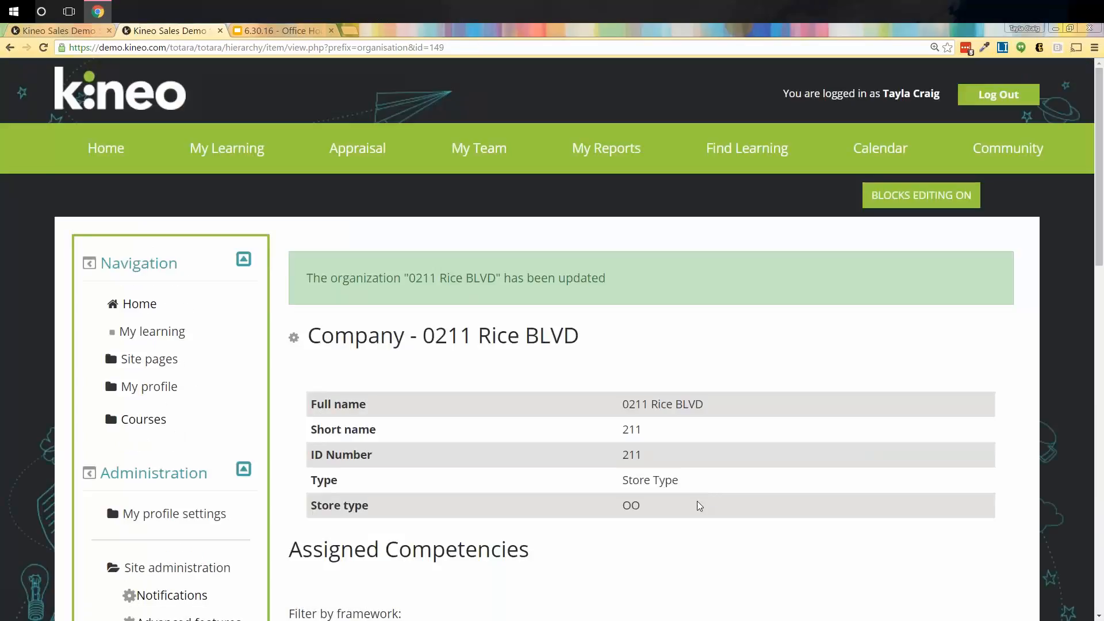
left_click_drag(700, 506, 611, 516)
- Open the custom fields settings of the Face-to-face activity module from the site's plugin administration
scroll(89, 225, "down", 1)
scroll(89, 225, "down", 11)
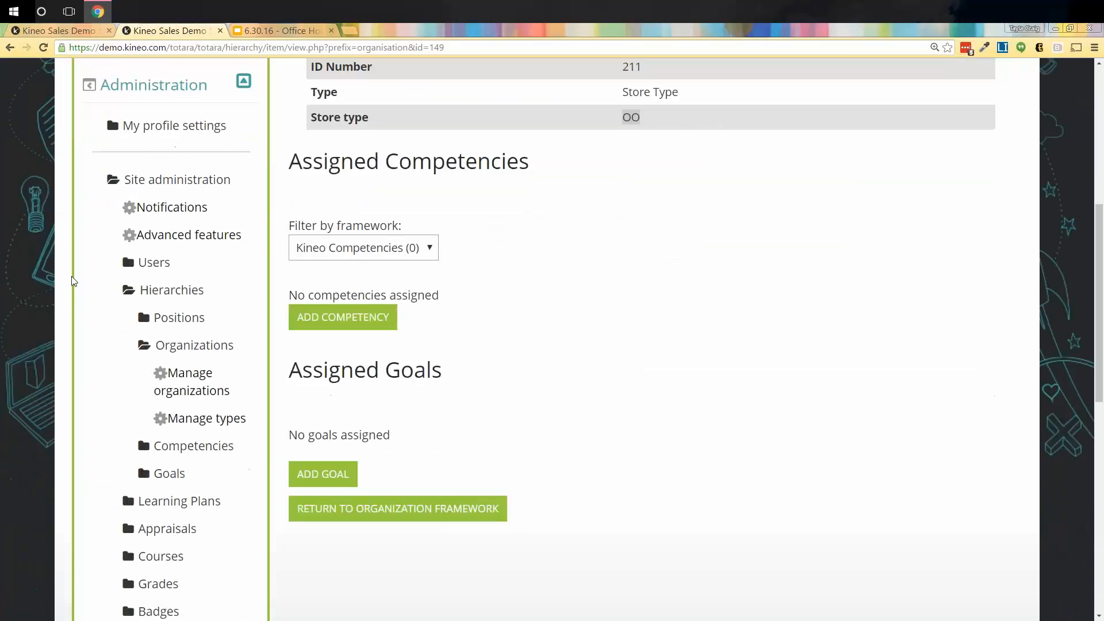
scroll(83, 268, "down", 2)
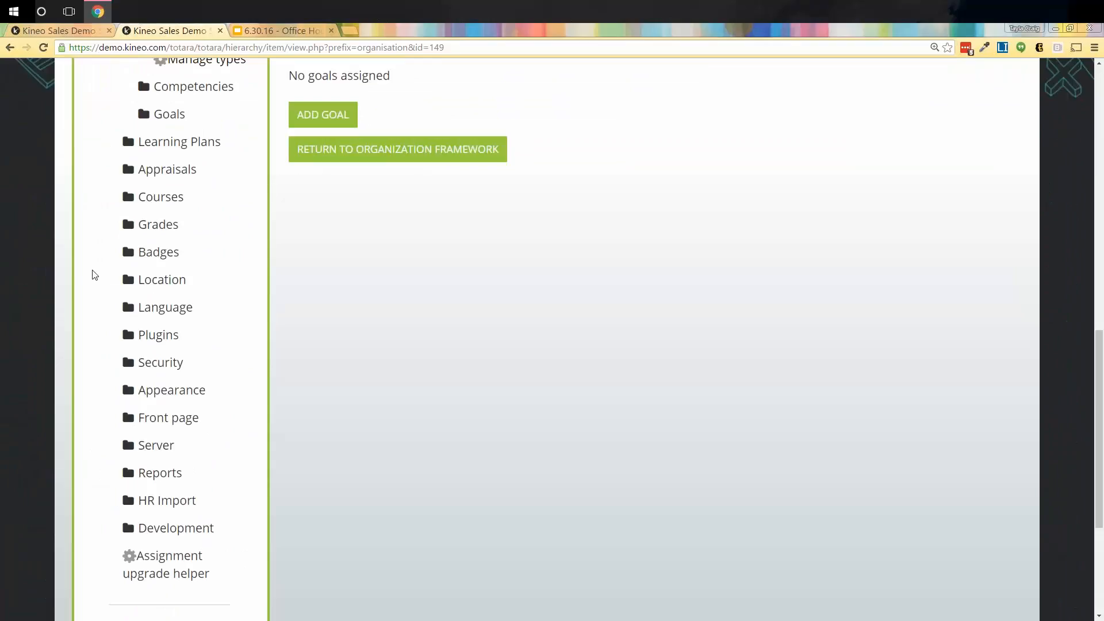
left_click(128, 334)
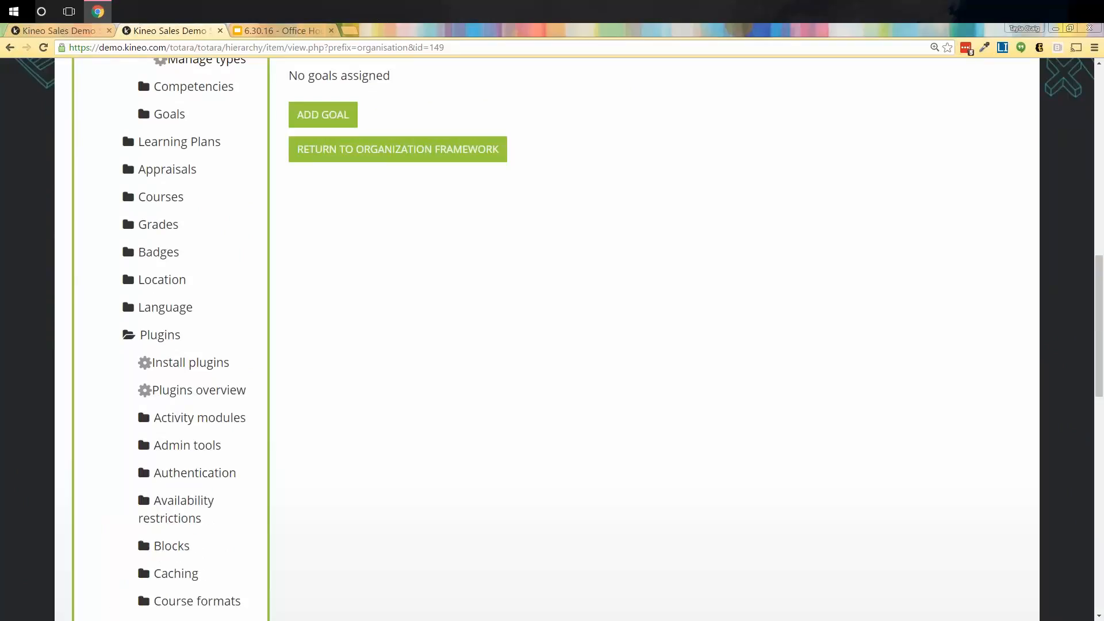
scroll(127, 358, "down", 2)
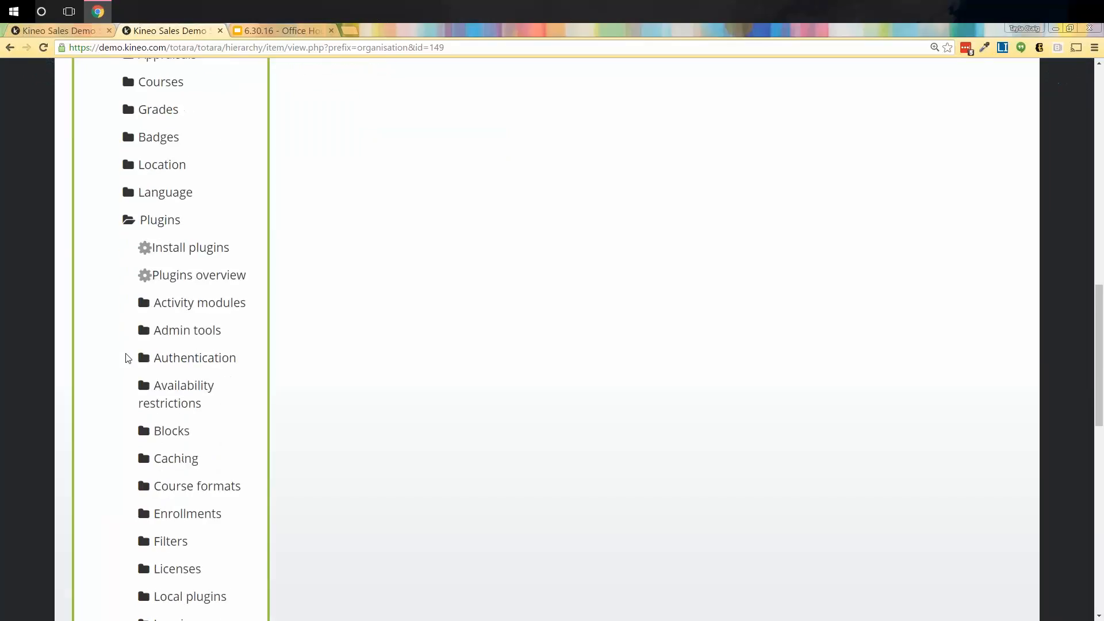
scroll(127, 357, "down", 1)
left_click(144, 244)
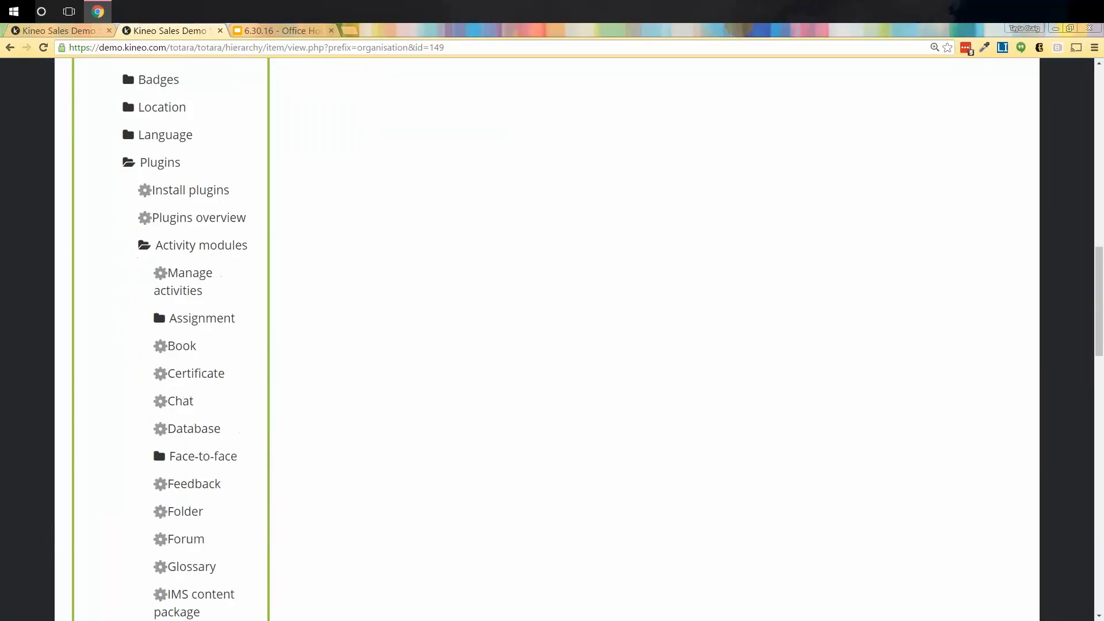
scroll(59, 350, "down", 2)
left_click(218, 362)
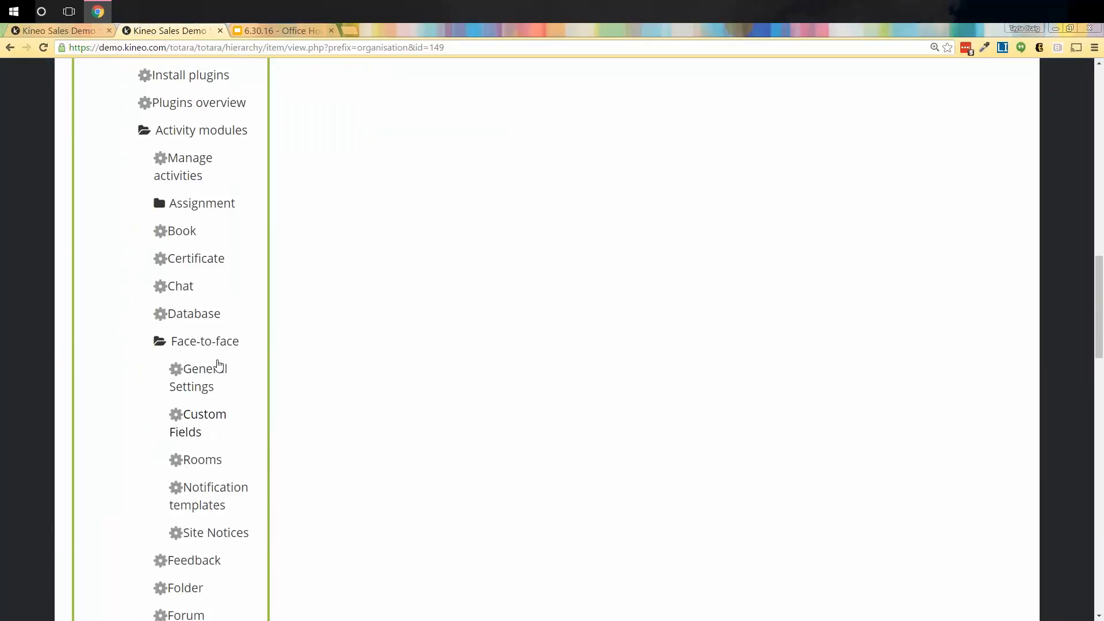
scroll(219, 363, "down", 1)
left_click(196, 372)
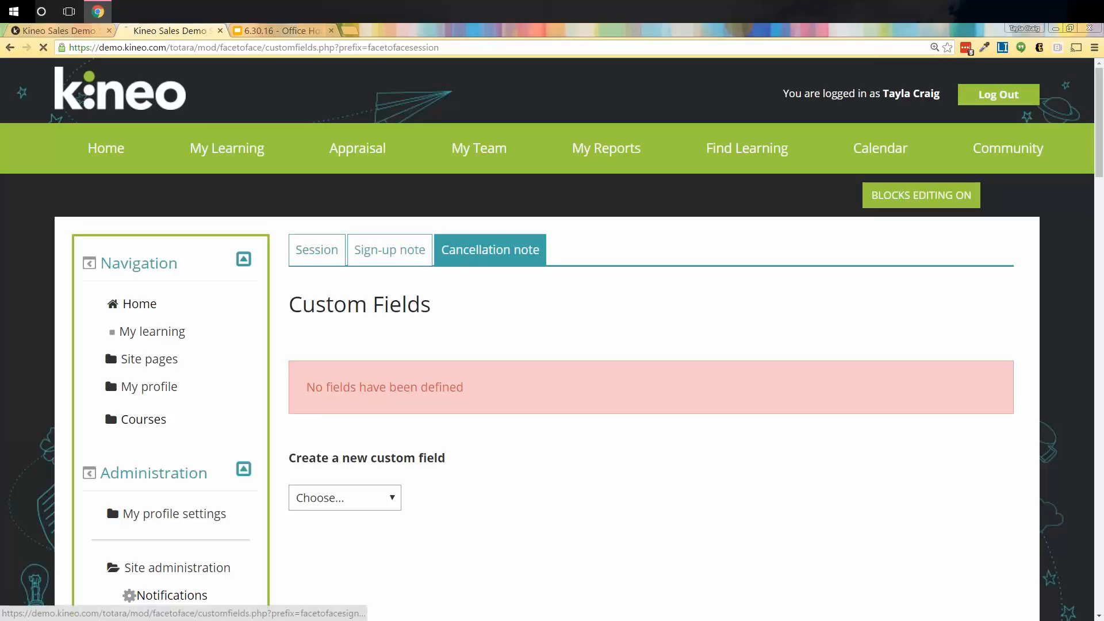
- Examine the Face-to-face sign-up note and session custom fields and the field types available for creating new ones
left_click(410, 254)
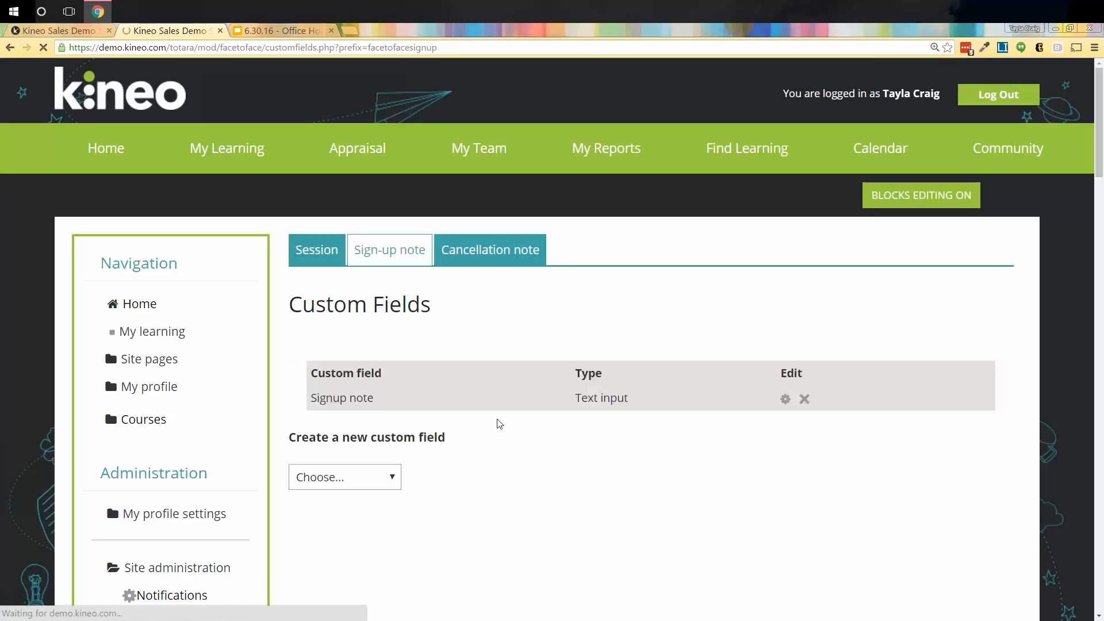
scroll(499, 424, "down", 2)
left_click(382, 370)
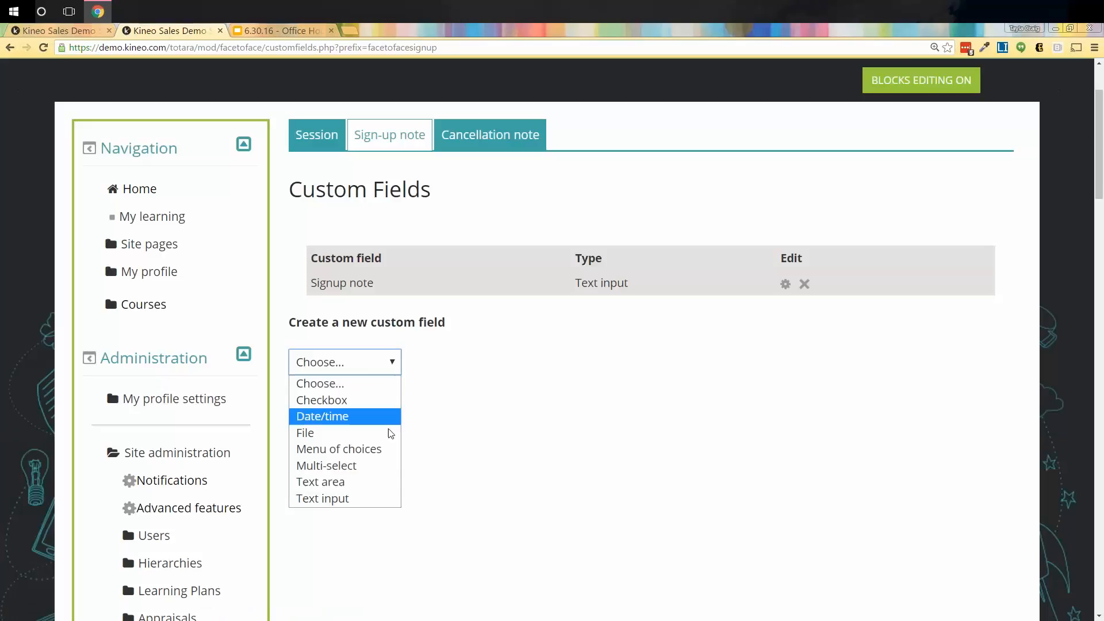
left_click(420, 467)
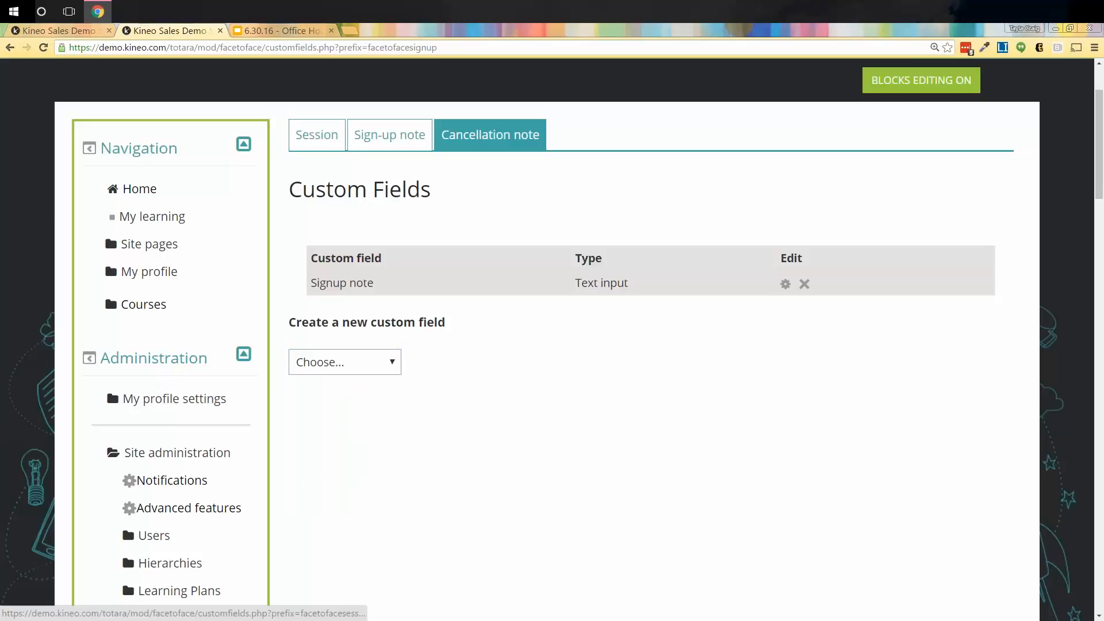
left_click(309, 138)
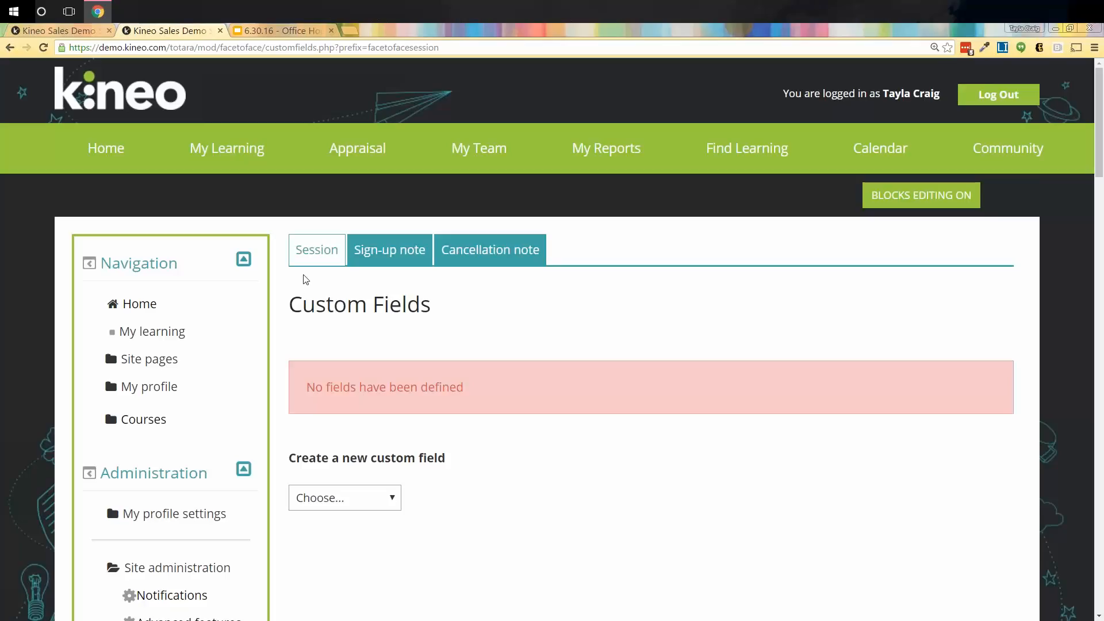
left_click(377, 496)
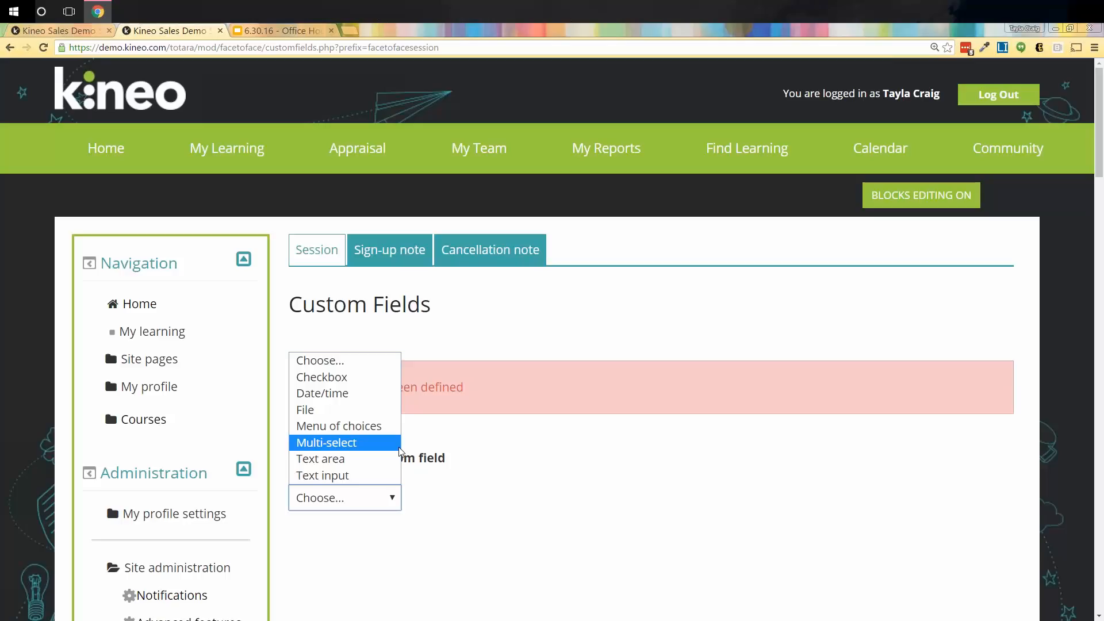
- Switch to the Office Hours presentation in Google Slides and present it from the closing Thank You slide
left_click(255, 31)
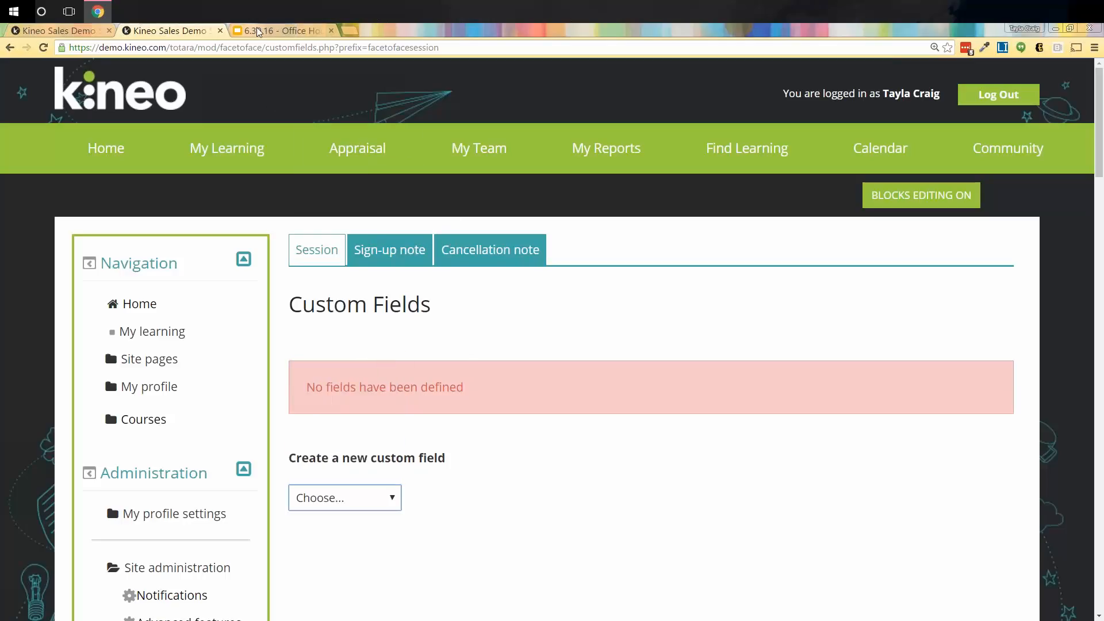
left_click(95, 429)
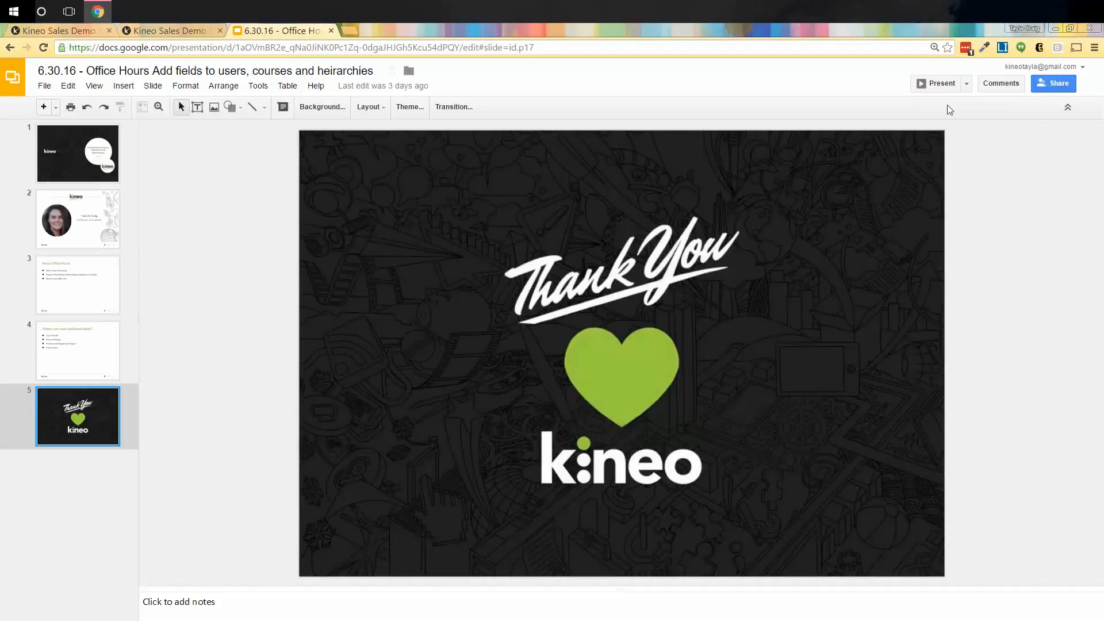
left_click(941, 84)
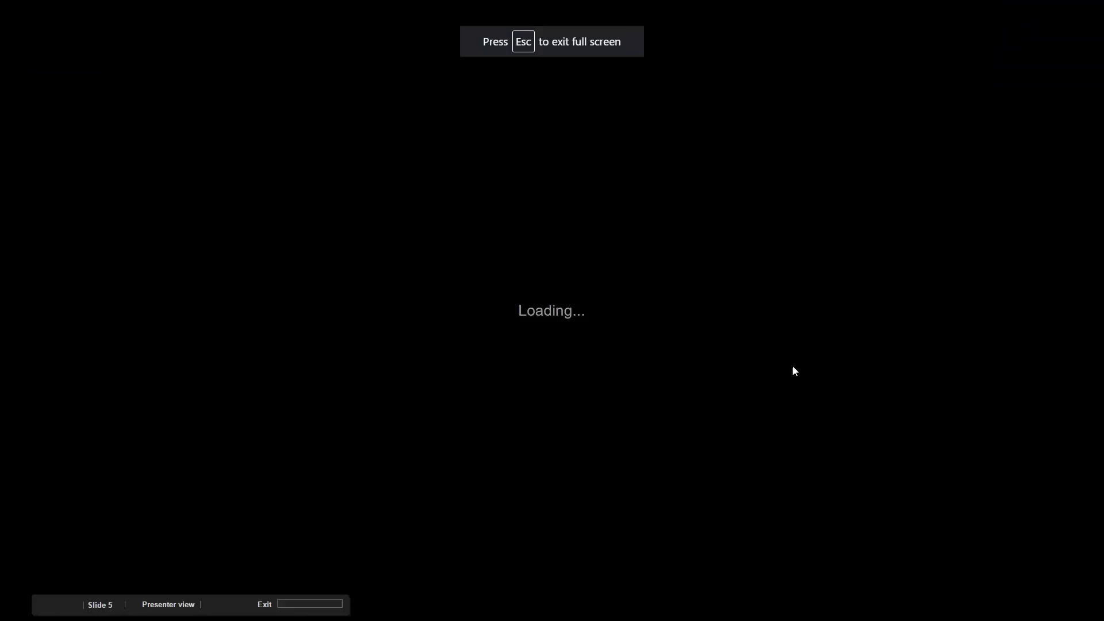